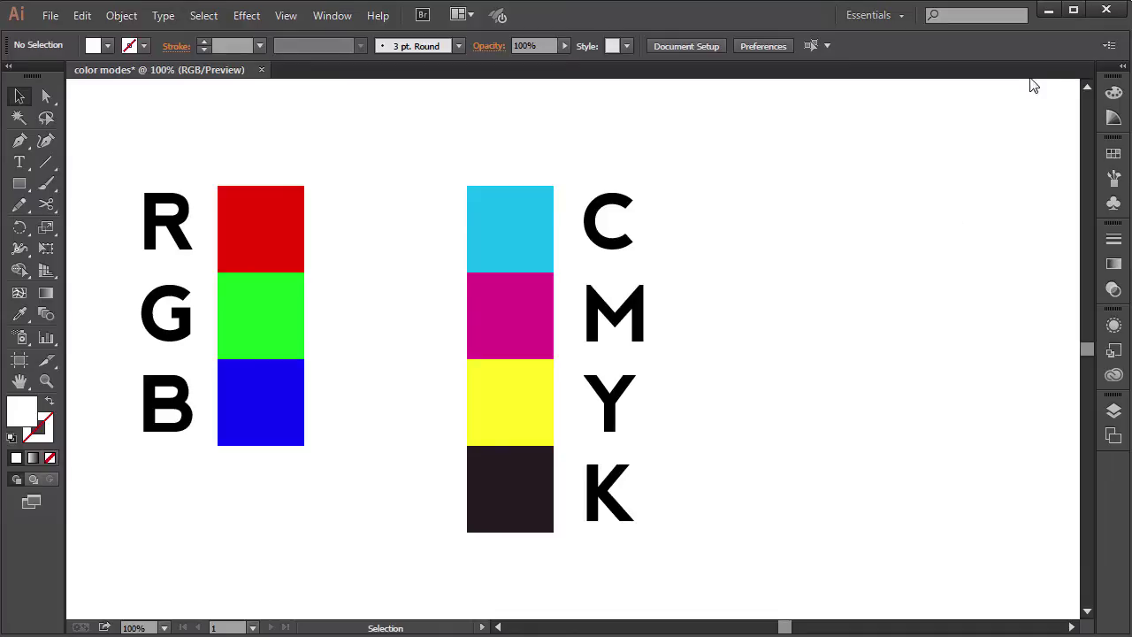
# Step: Expand the Color panel to view its RGB sliders and the colour models in its options menu
pyautogui.click(1109, 99)
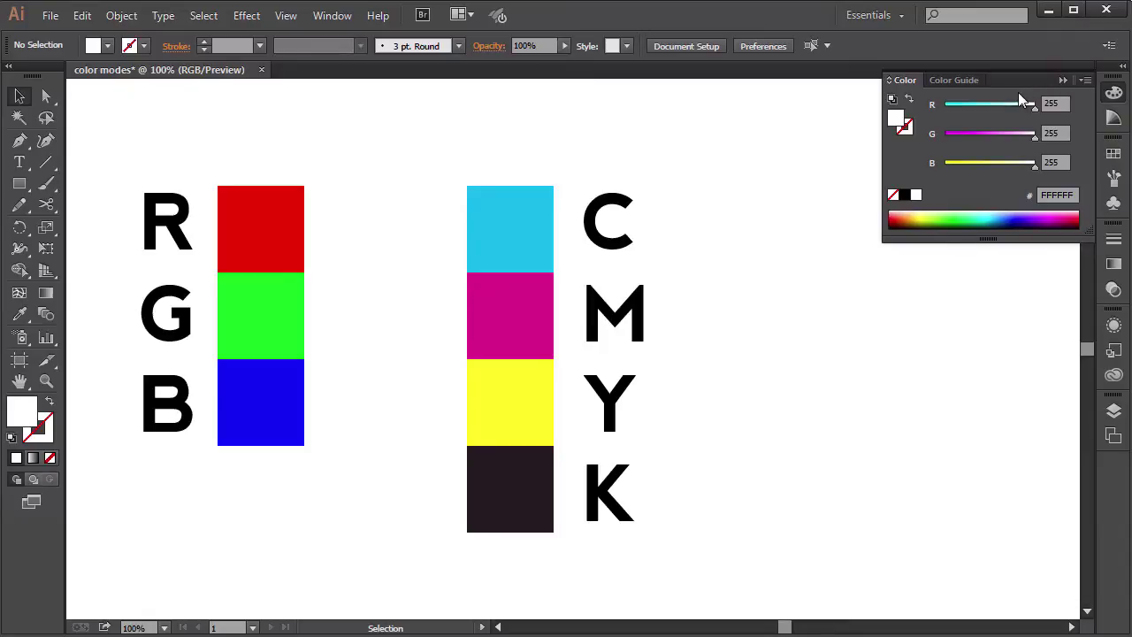
pyautogui.click(1062, 80)
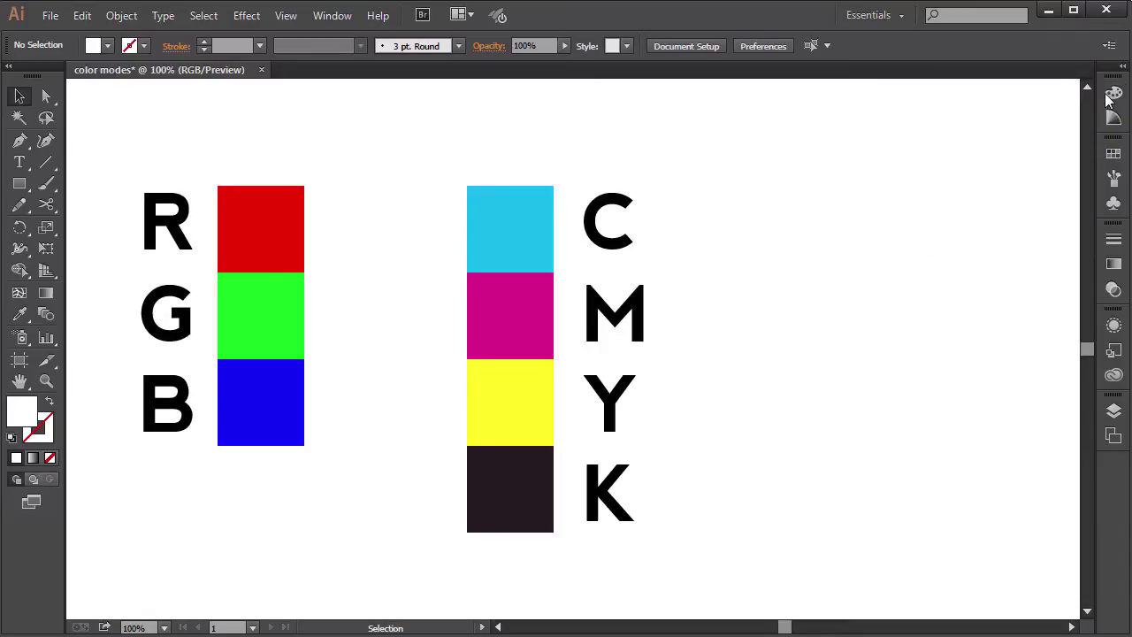
pyautogui.click(1109, 98)
pyautogui.click(1085, 80)
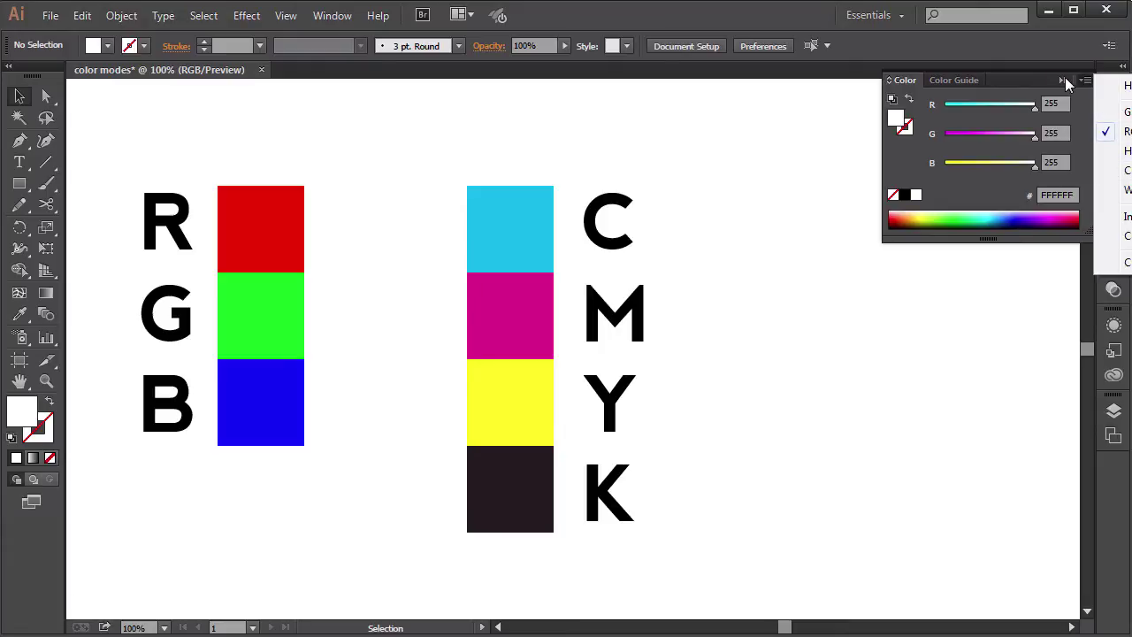
pyautogui.click(1064, 80)
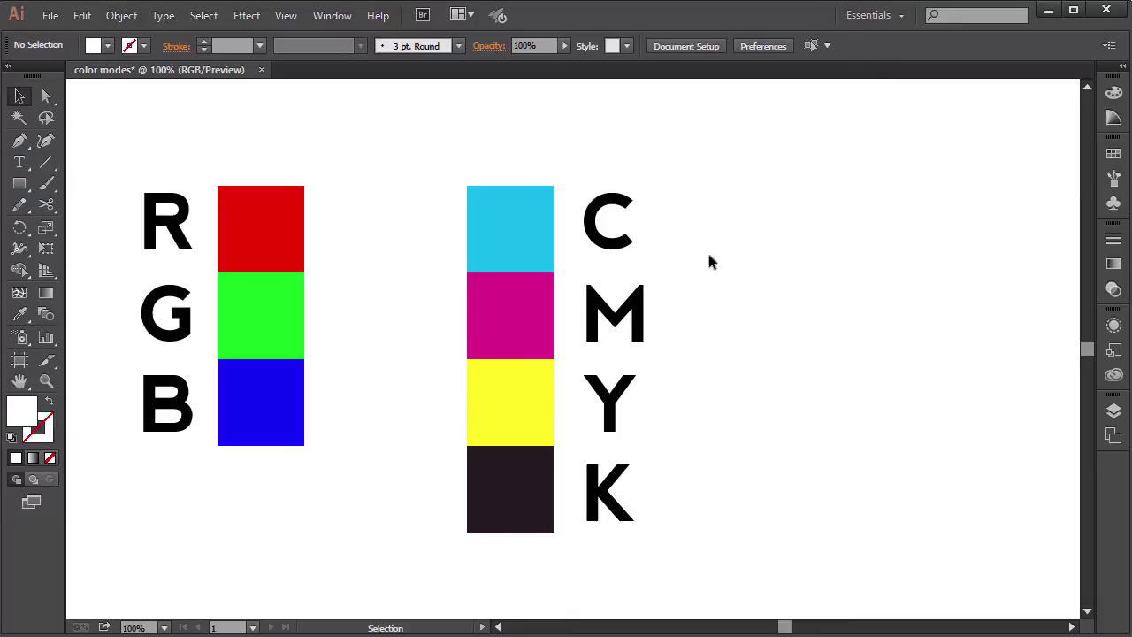
pyautogui.click(1114, 93)
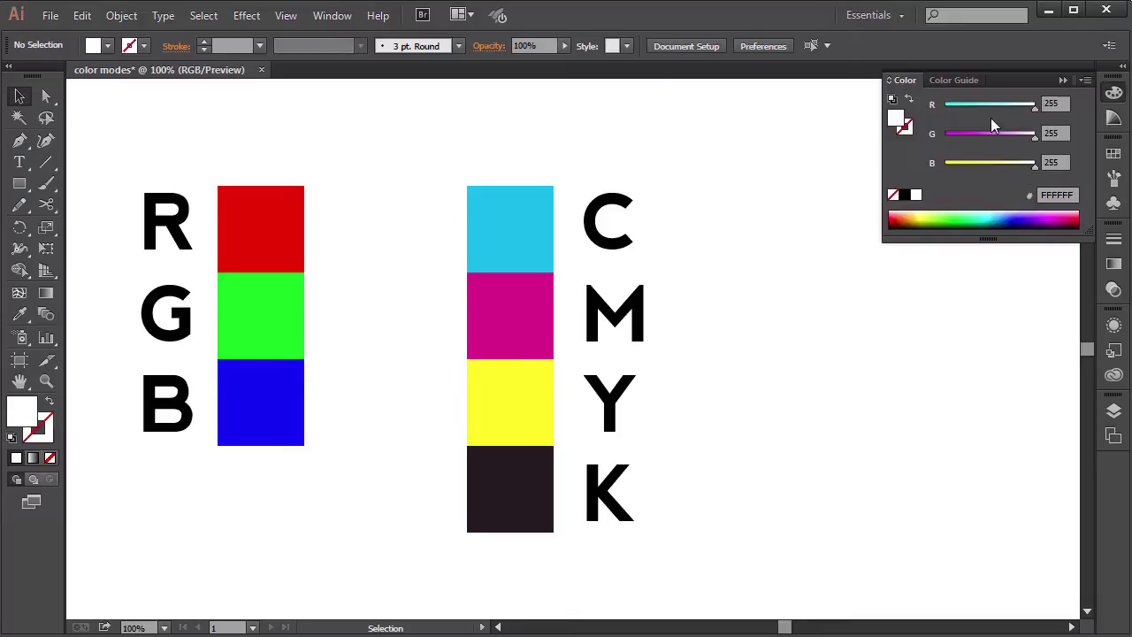
# Step: Detach the Color panel into a floating panel, collapse Color Guide, and move it higher
pyautogui.moveTo(911, 81); pyautogui.dragTo(748, 186)
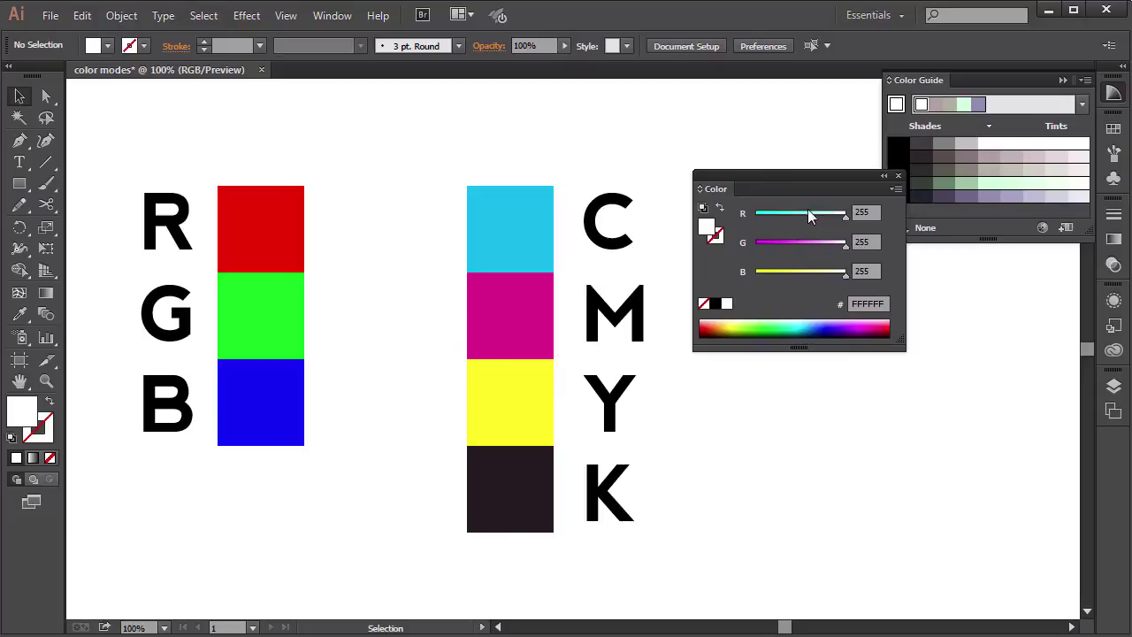
pyautogui.click(1062, 79)
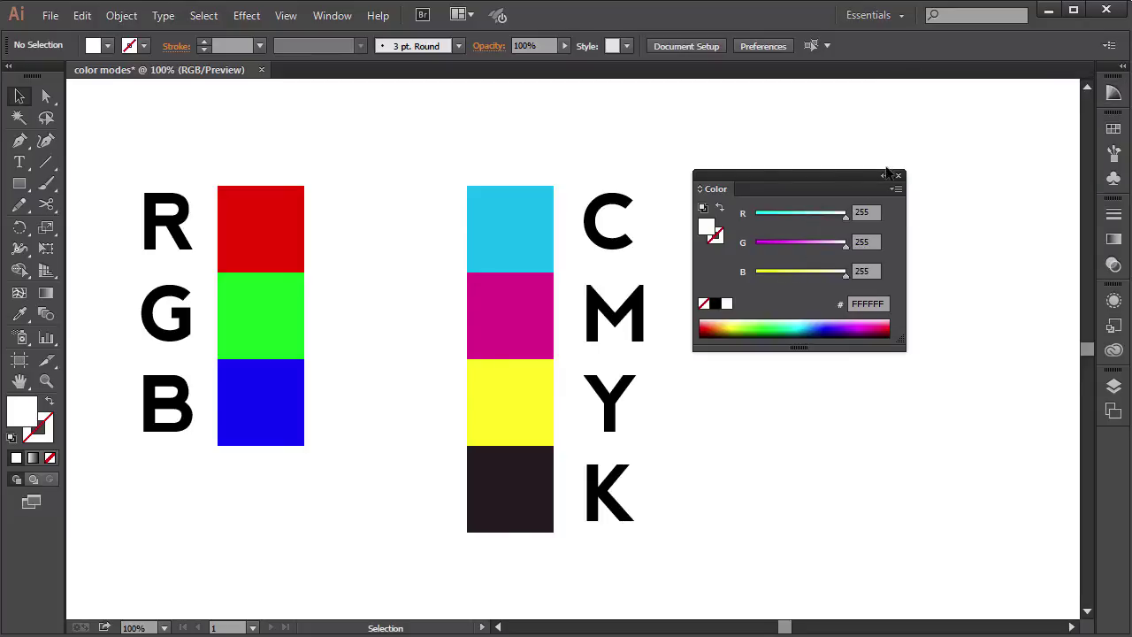
pyautogui.moveTo(854, 176); pyautogui.dragTo(915, 130)
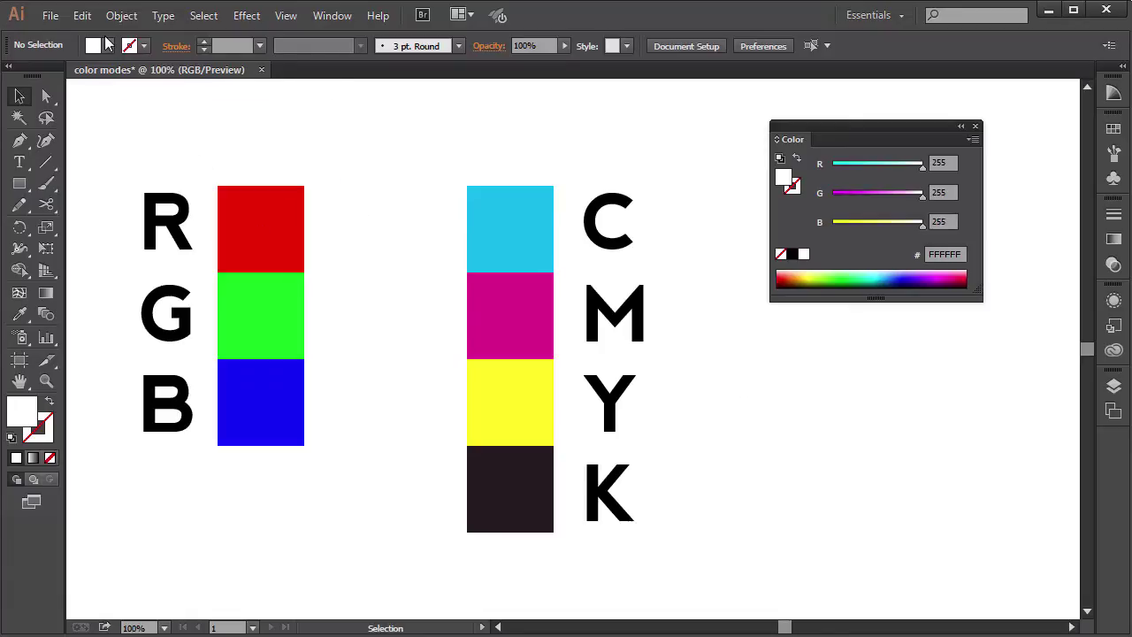
# Step: Check the RGB working space in Edit > Color Settings, keep sRGB IEC61966-2.1, and cancel
pyautogui.click(79, 15)
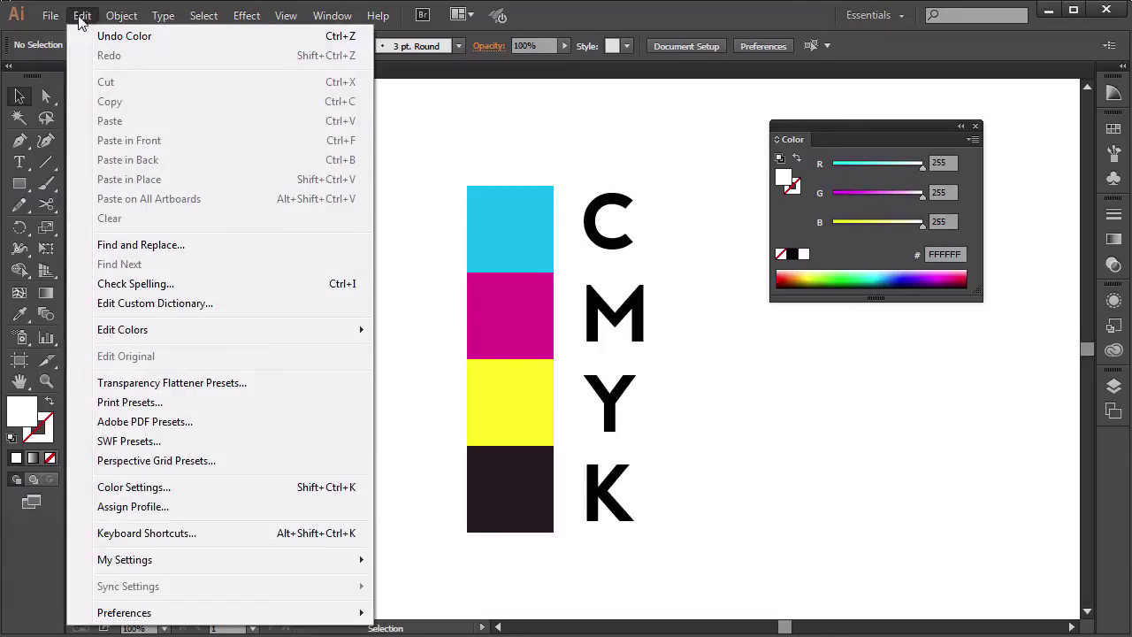
pyautogui.click(140, 487)
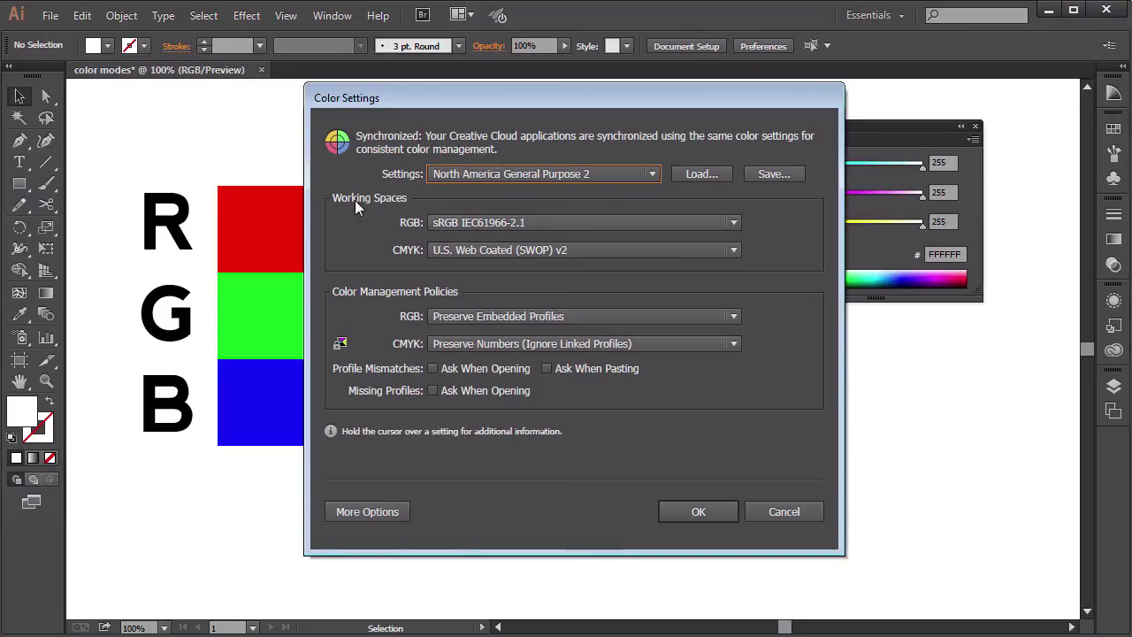
pyautogui.click(648, 224)
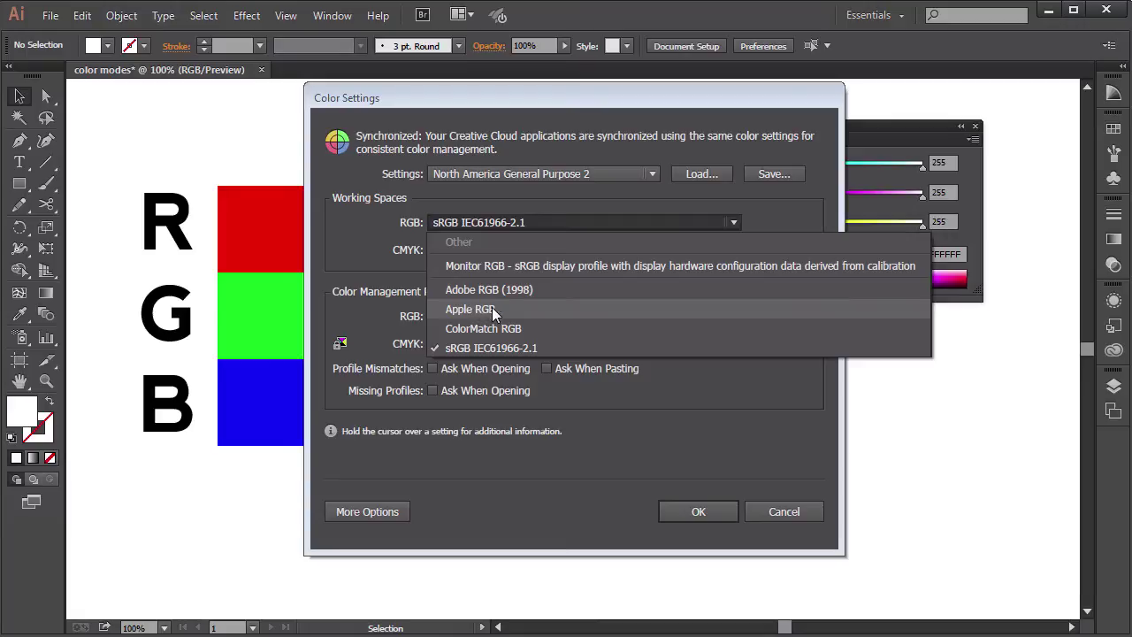
pyautogui.click(793, 477)
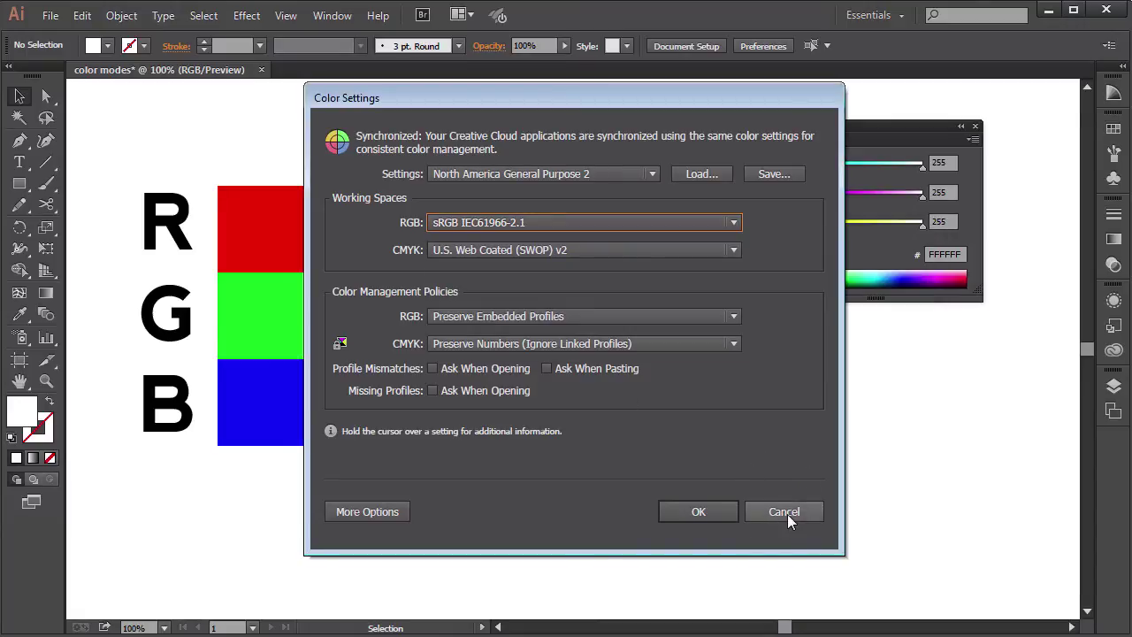
pyautogui.click(787, 514)
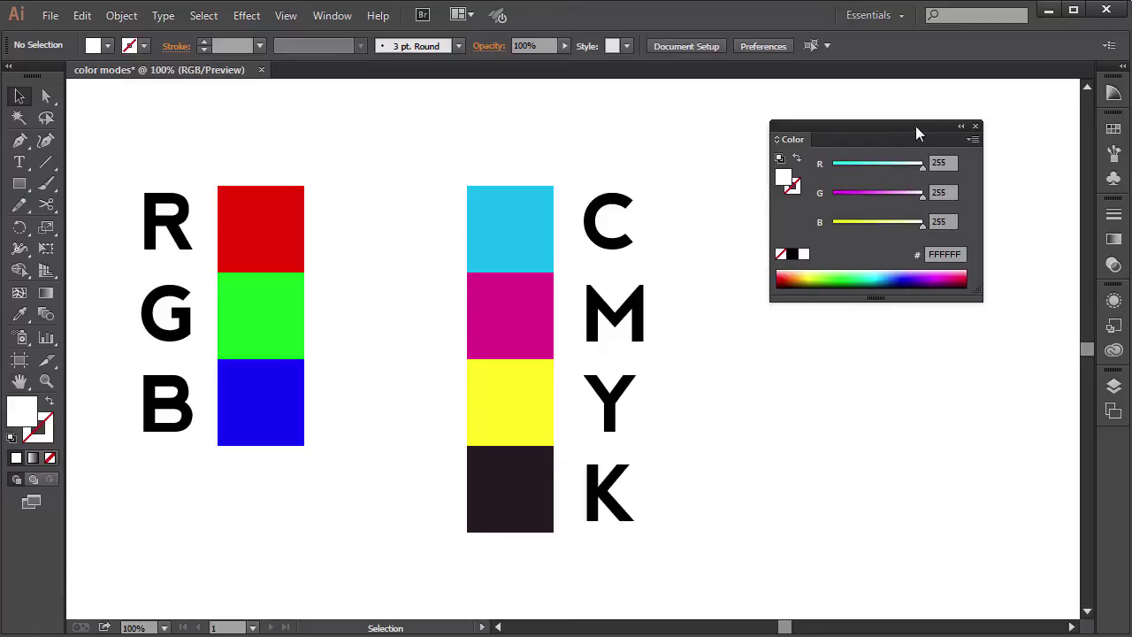
pyautogui.moveTo(840, 131); pyautogui.dragTo(1115, 117)
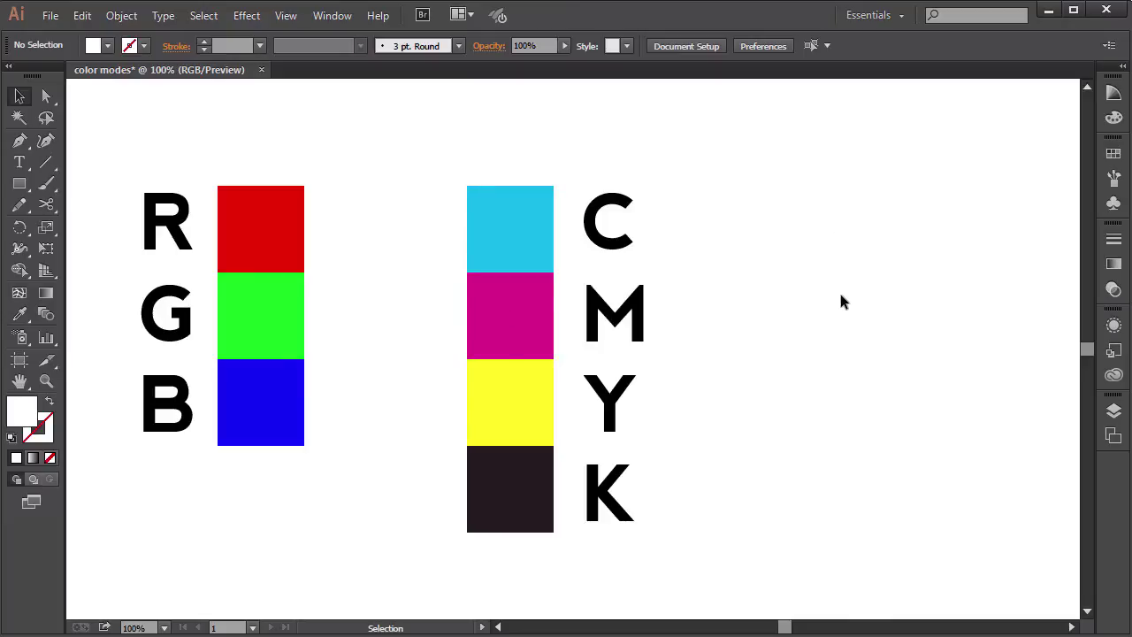
# Step: Convert the document to CMYK Color via File > Document Color Mode
pyautogui.click(48, 16)
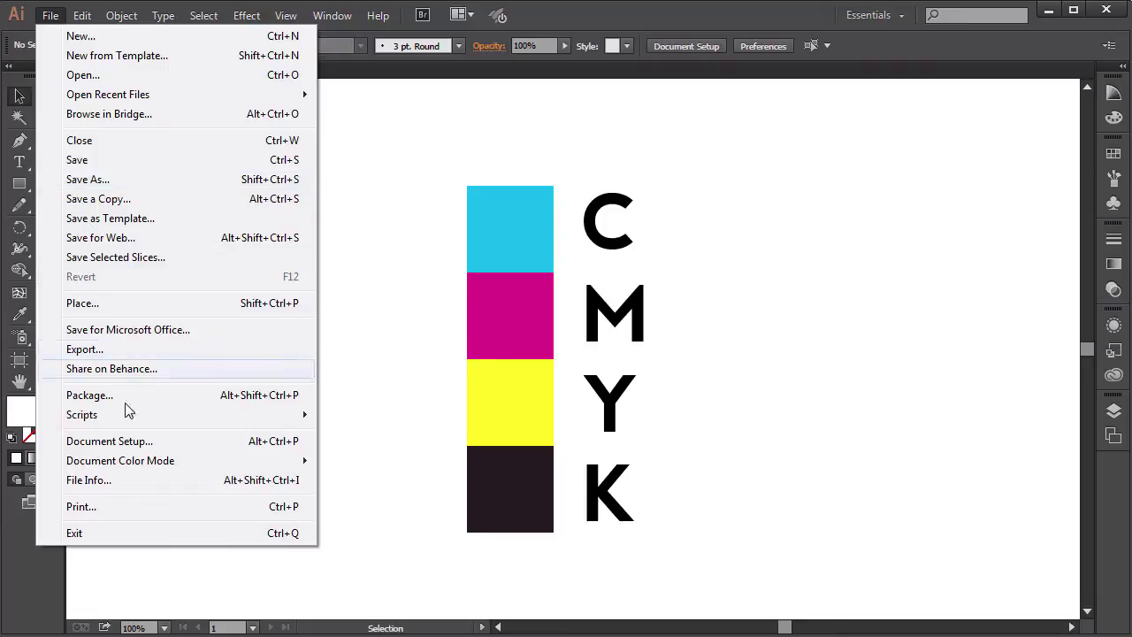
pyautogui.moveTo(146, 461)
pyautogui.click(371, 460)
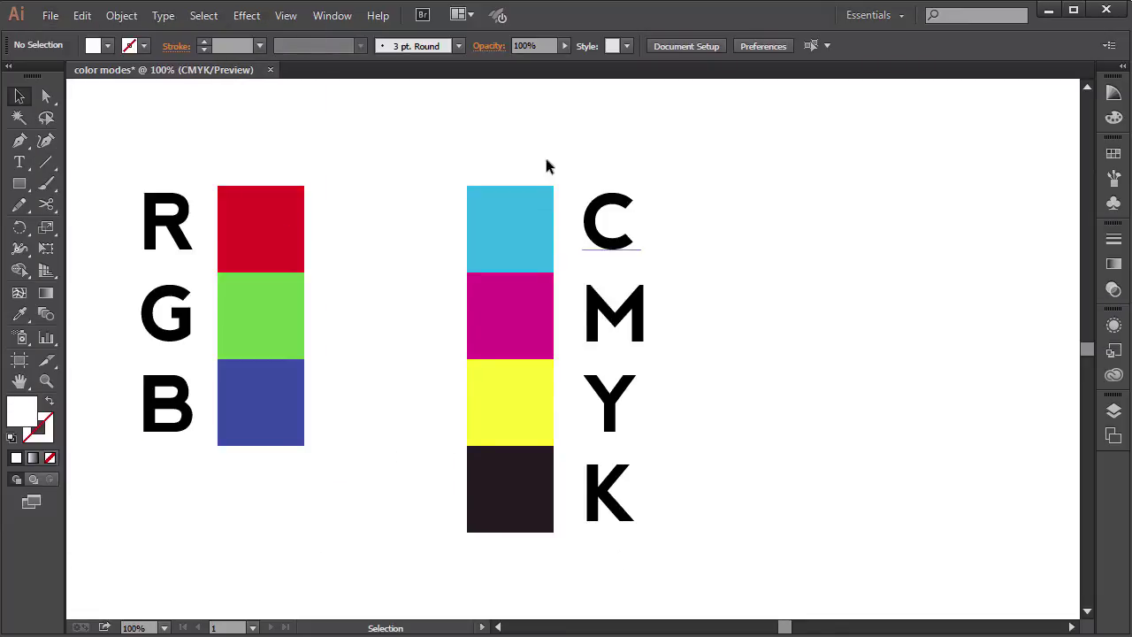
# Step: Convert the document back to RGB Color, dulling the red, green and blue squares
pyautogui.click(49, 16)
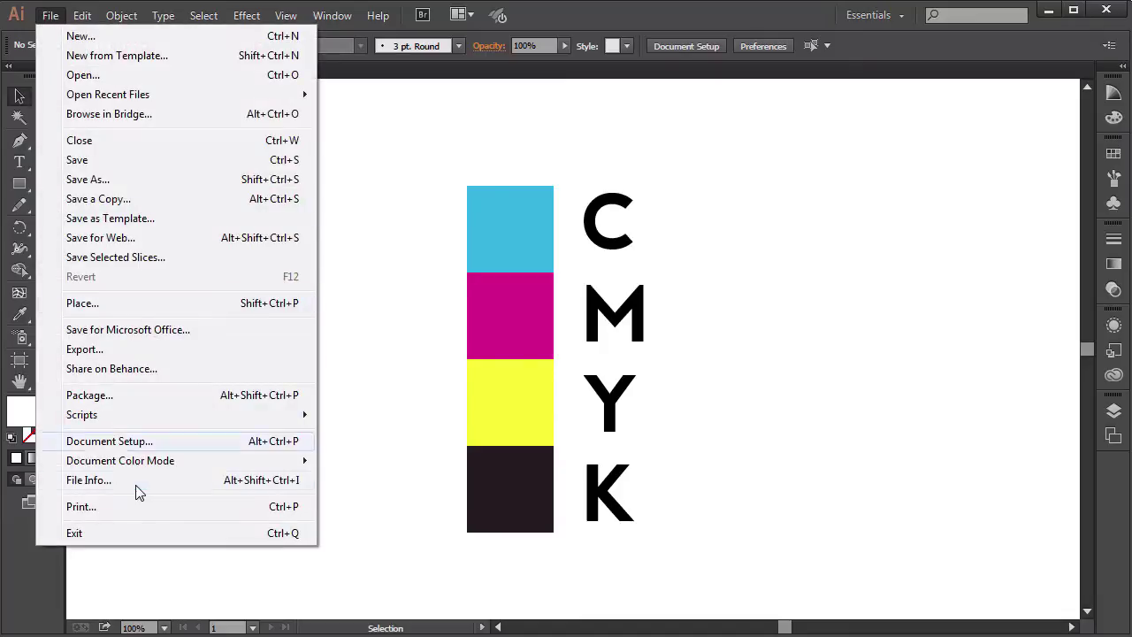
pyautogui.moveTo(139, 462)
pyautogui.click(371, 482)
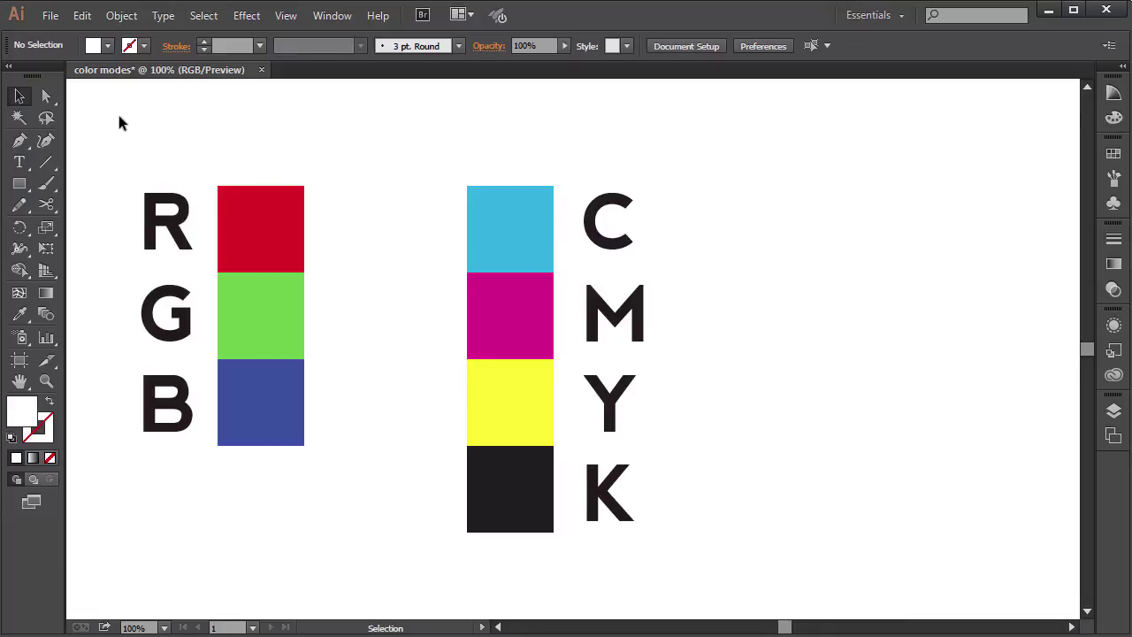
# Step: Create the new 1280 × 800 px document Untitled-2 with Advanced Color Mode left at RGB
pyautogui.click(48, 16)
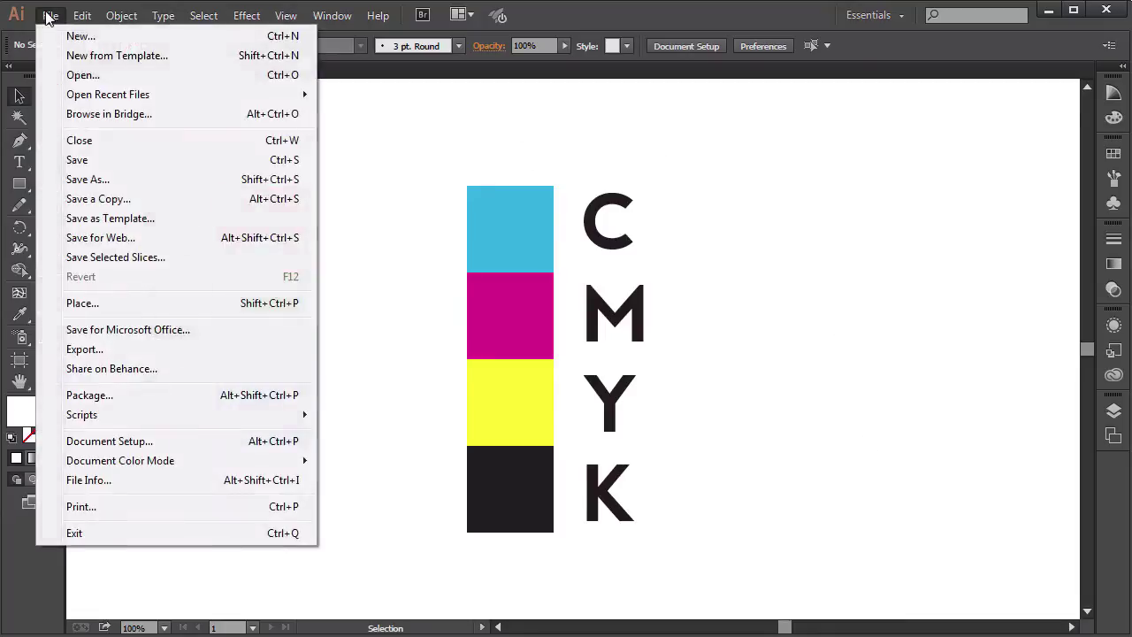
pyautogui.click(62, 36)
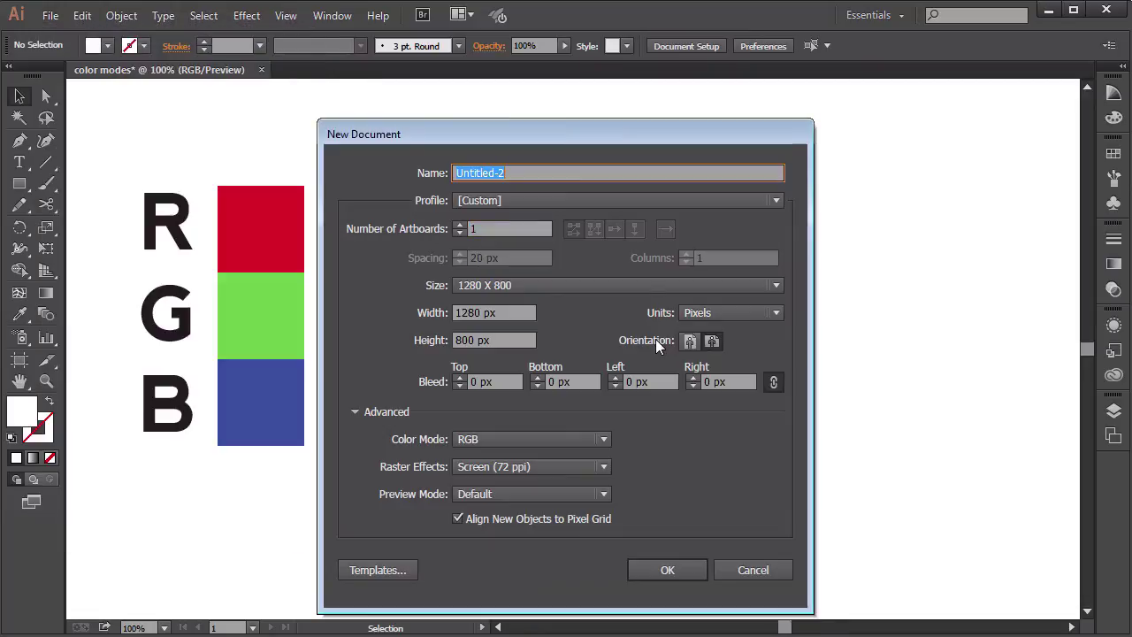
pyautogui.moveTo(603, 129); pyautogui.dragTo(624, 107)
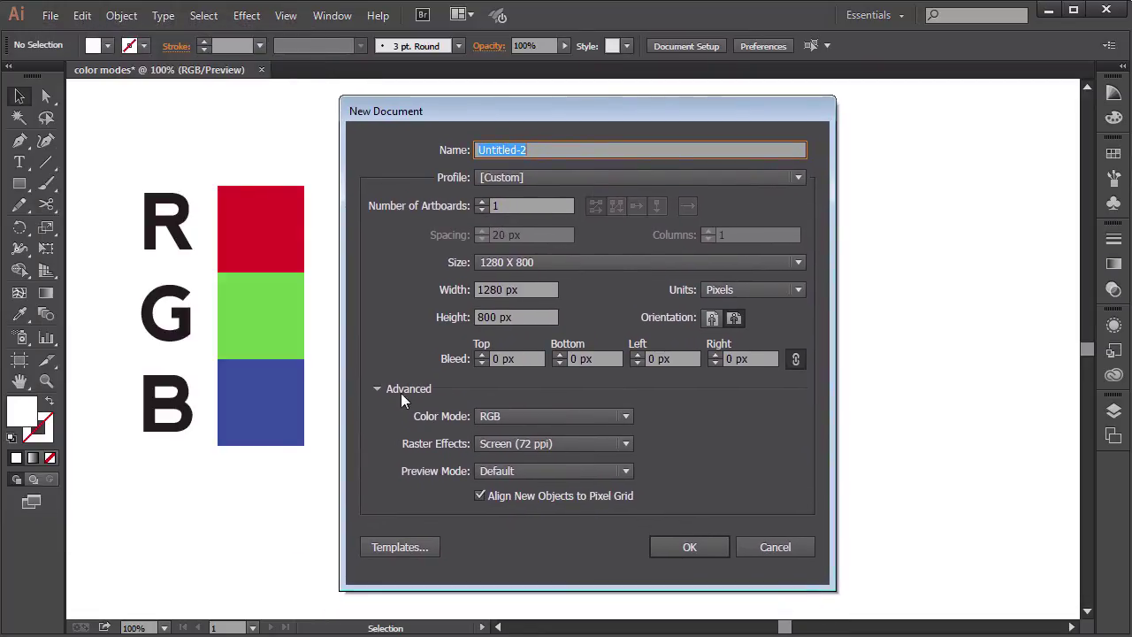
pyautogui.click(510, 416)
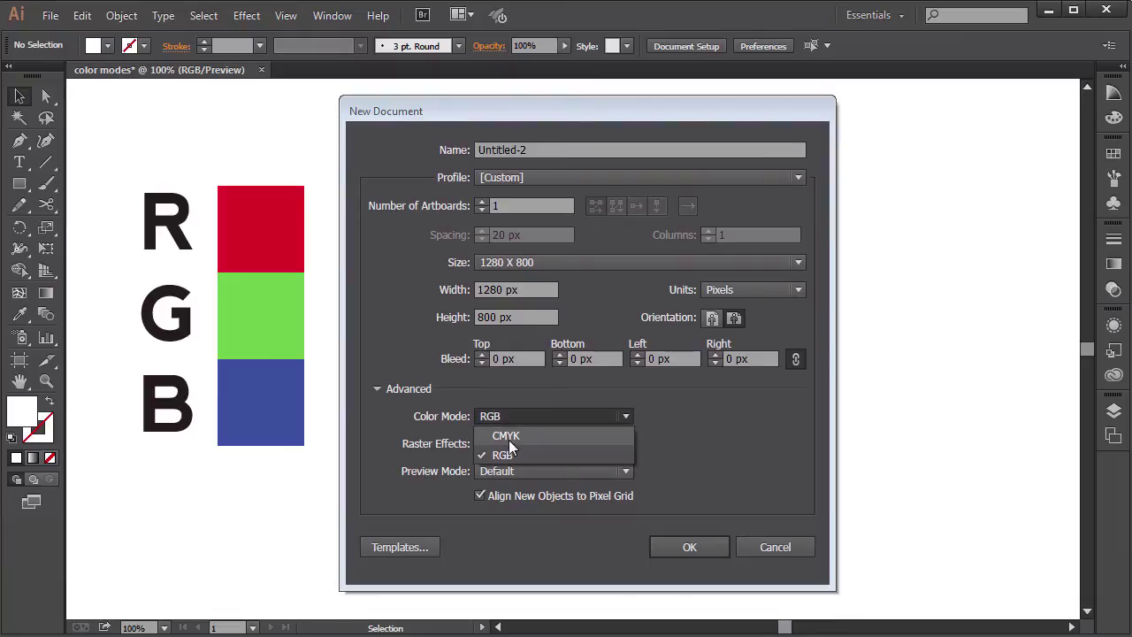
pyautogui.click(595, 451)
pyautogui.moveTo(578, 116); pyautogui.dragTo(913, 112)
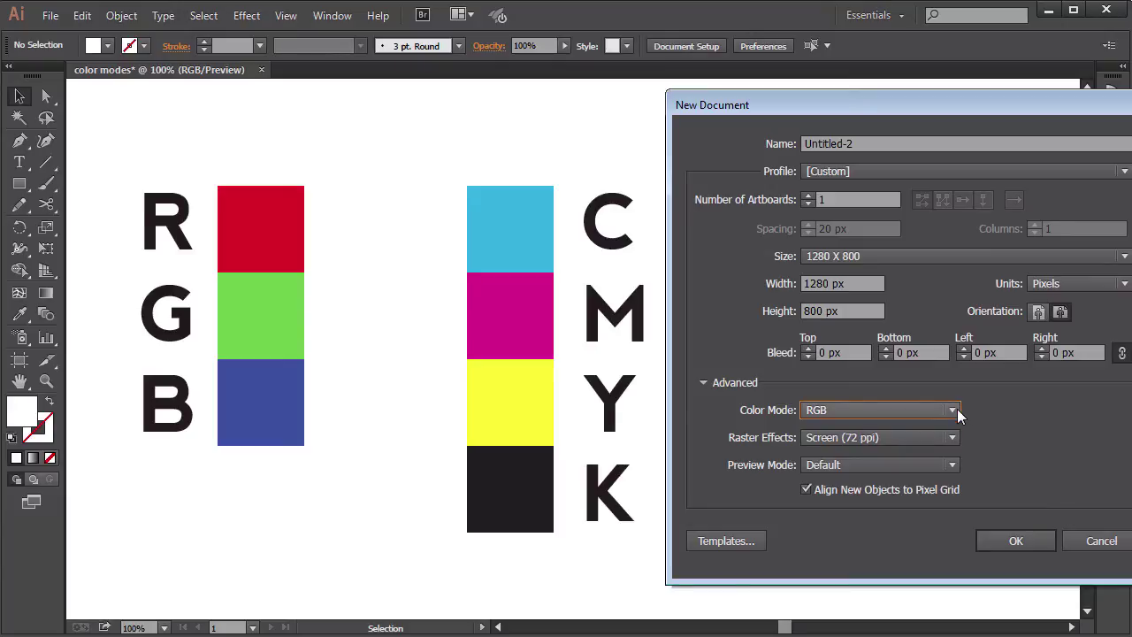
pyautogui.moveTo(949, 102); pyautogui.dragTo(611, 100)
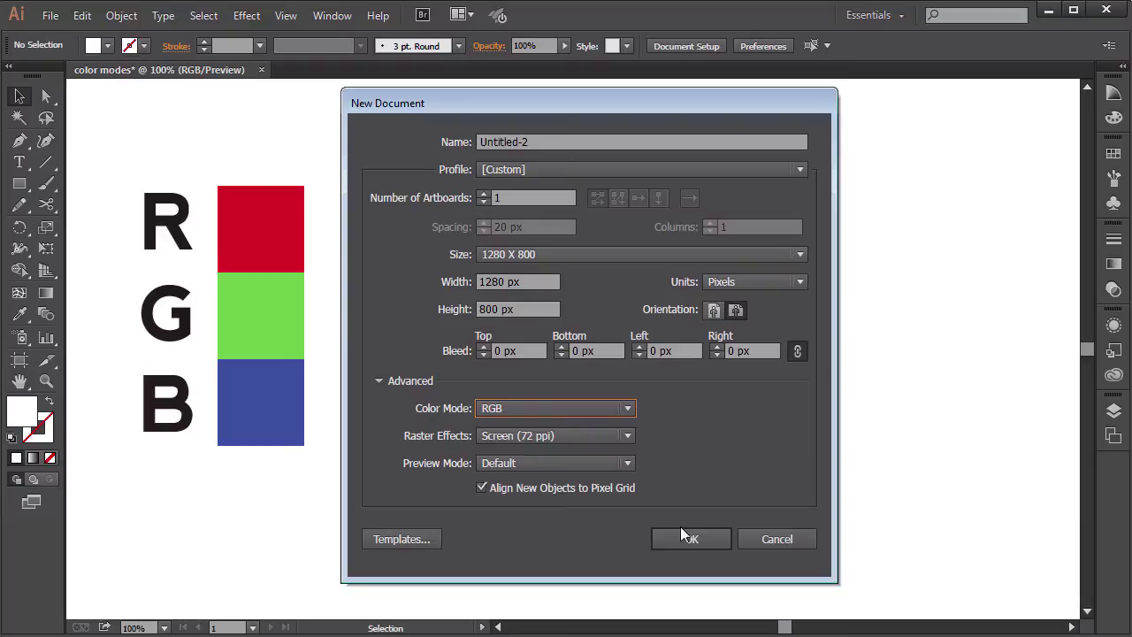
pyautogui.click(699, 548)
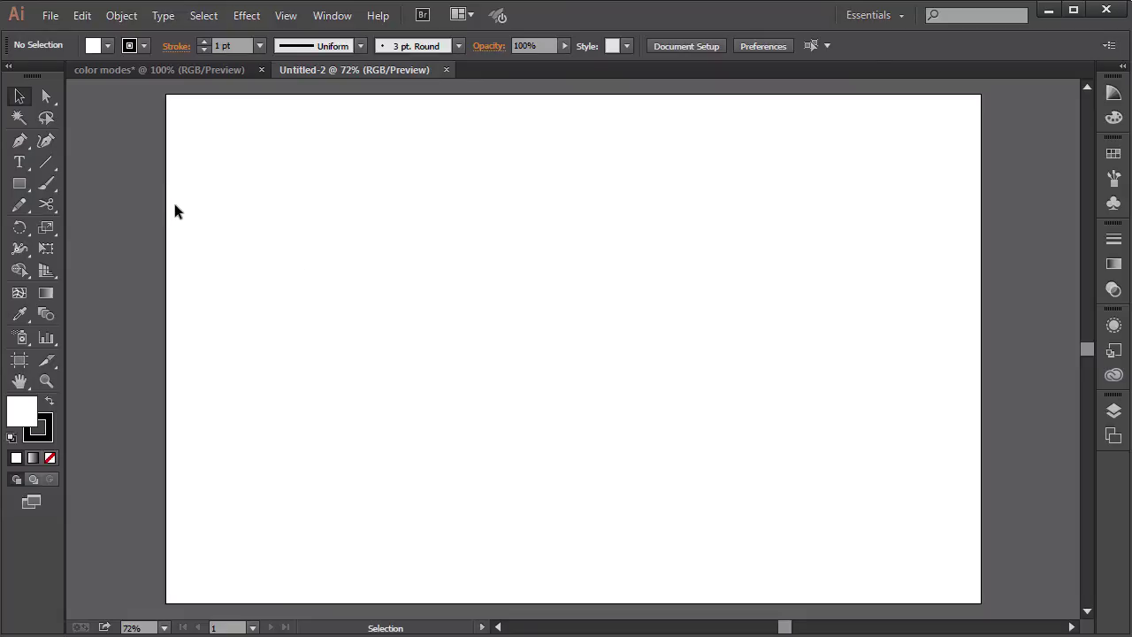
pyautogui.click(50, 15)
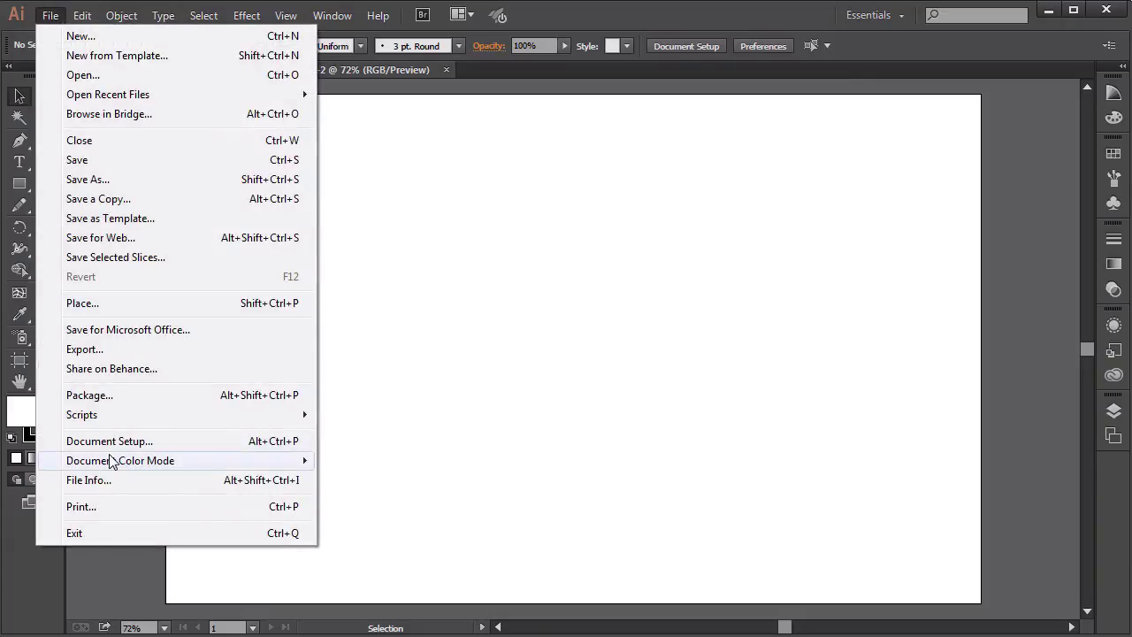
pyautogui.moveTo(189, 461)
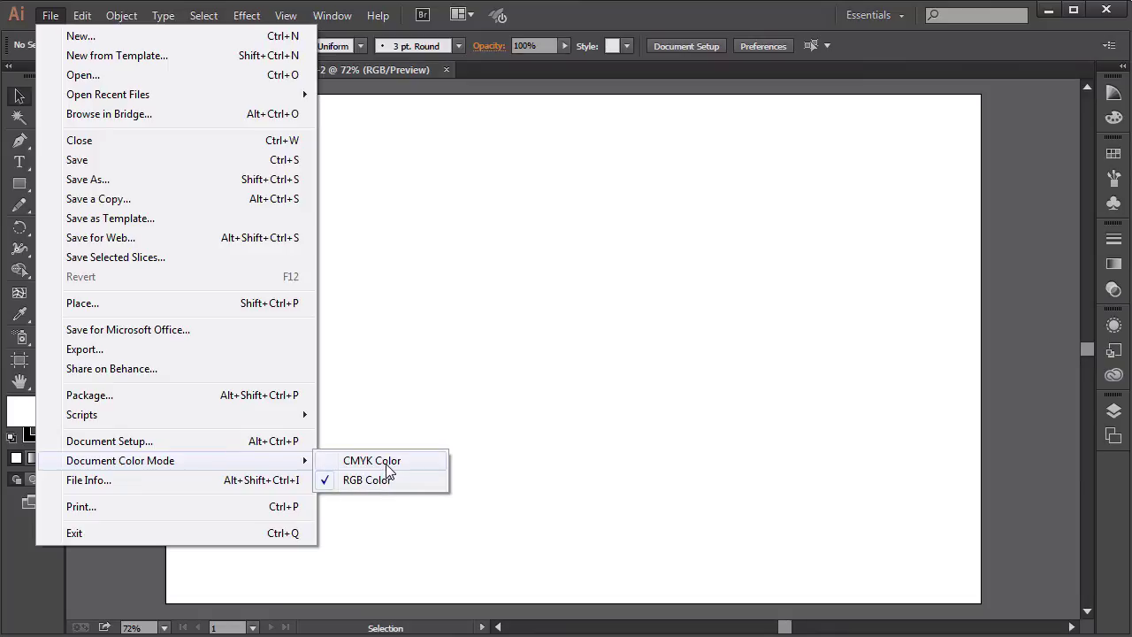
pyautogui.click(496, 455)
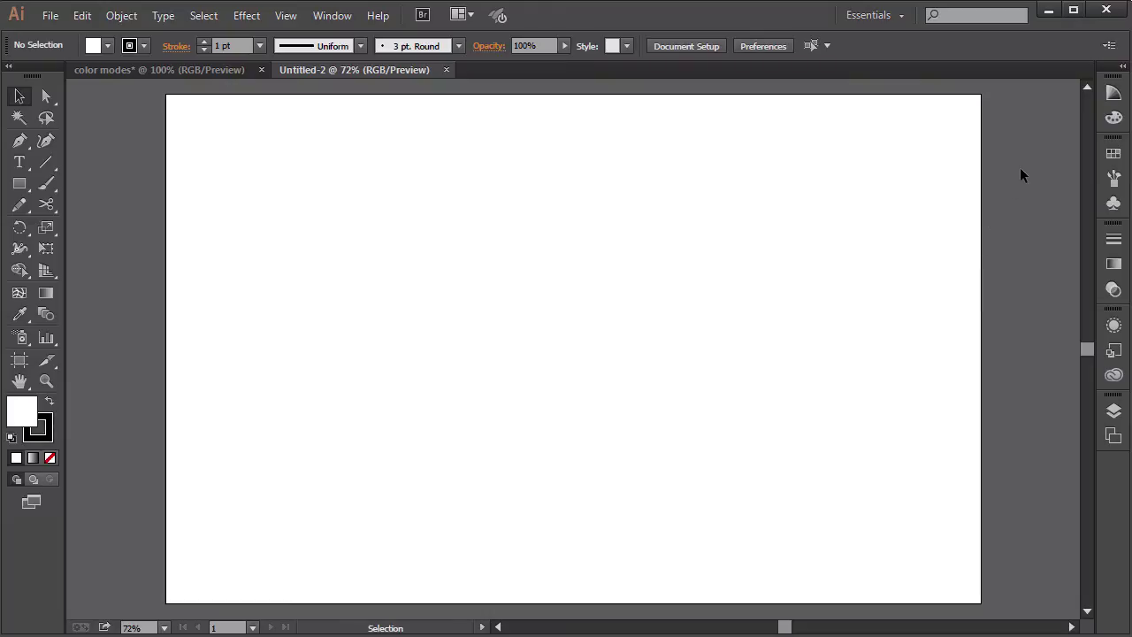
# Step: Float the Swatches panel over the Untitled-2 artboard and collapse Brushes and Symbols
pyautogui.click(1114, 154)
pyautogui.moveTo(905, 140); pyautogui.dragTo(597, 155)
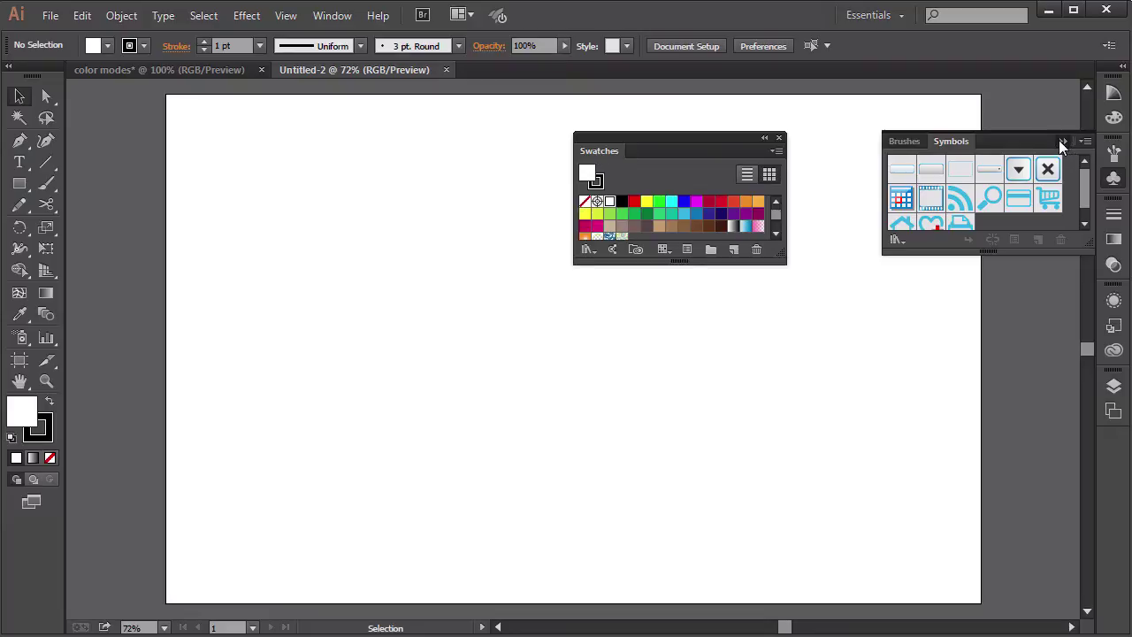
pyautogui.click(1062, 142)
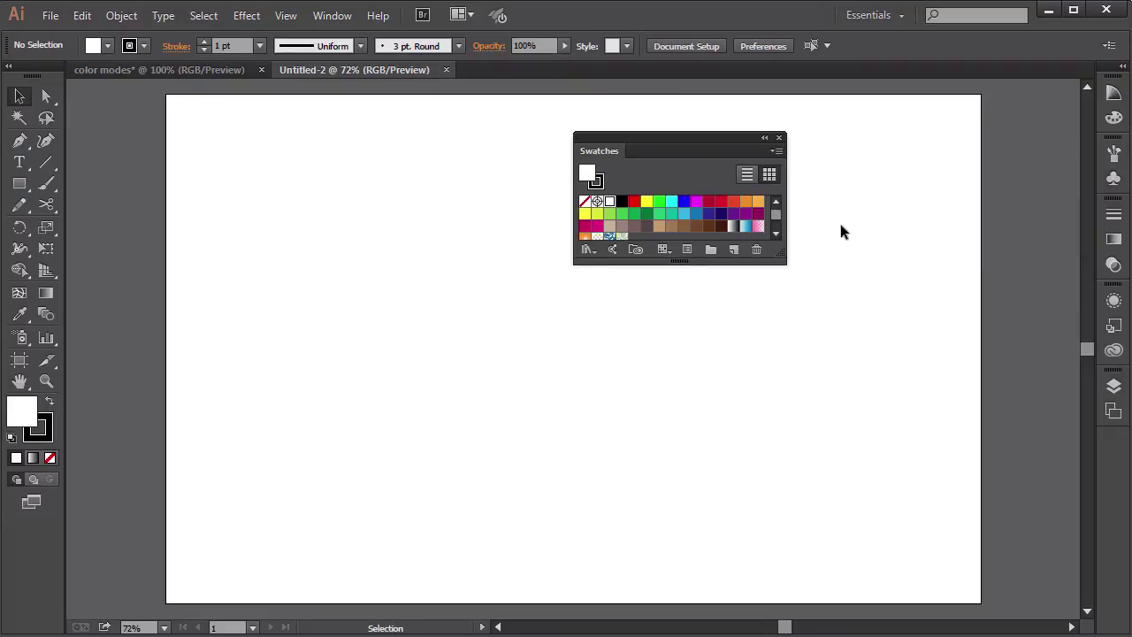
# Step: Start a new swatch, switch its Color Mode to Grayscale, and try the K slider
pyautogui.click(735, 250)
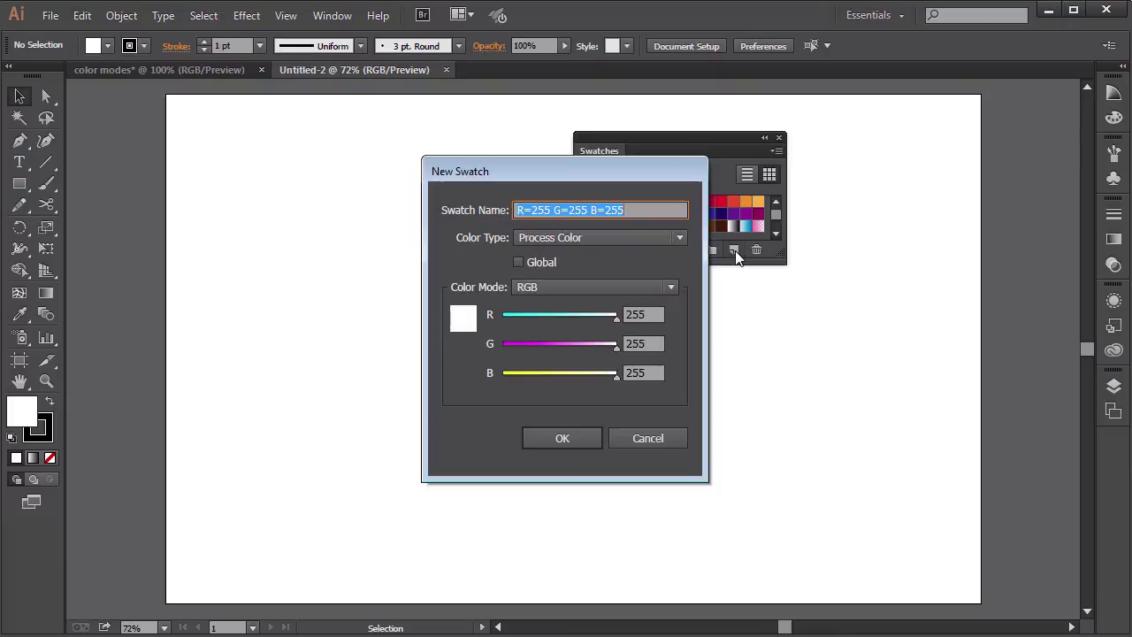
pyautogui.moveTo(635, 171); pyautogui.dragTo(478, 155)
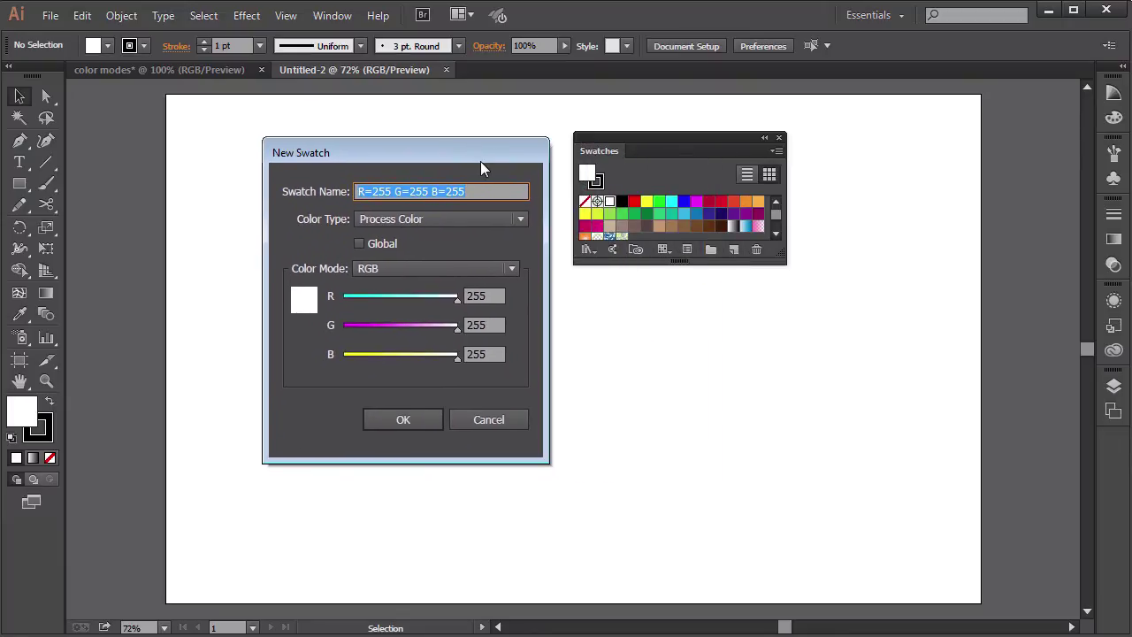
pyautogui.click(512, 268)
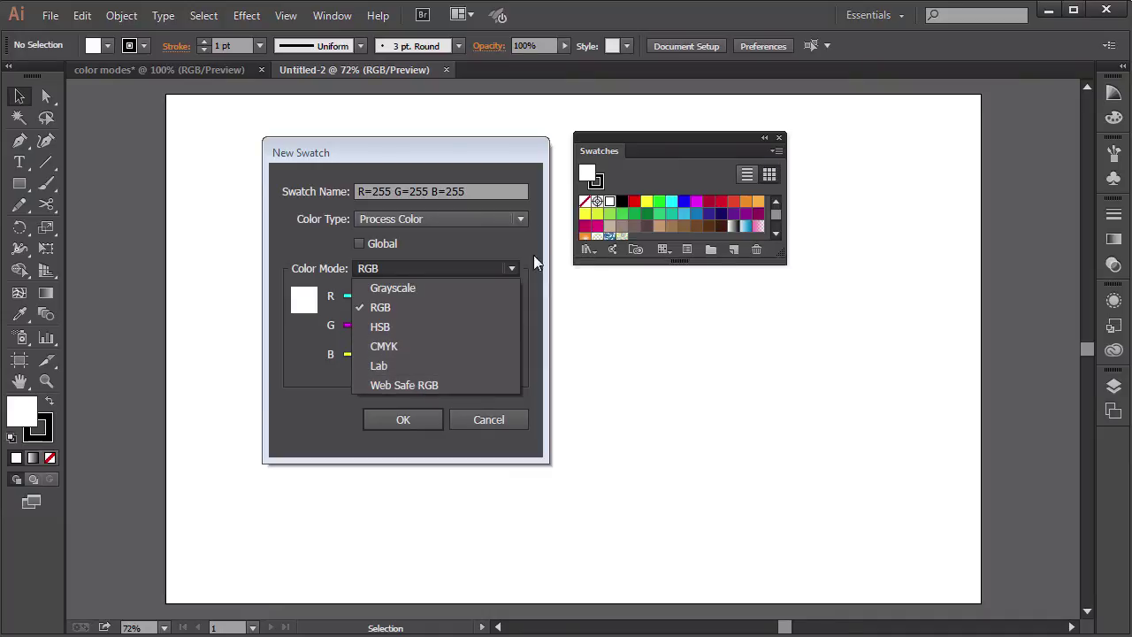
pyautogui.moveTo(452, 149); pyautogui.dragTo(853, 131)
pyautogui.click(864, 250)
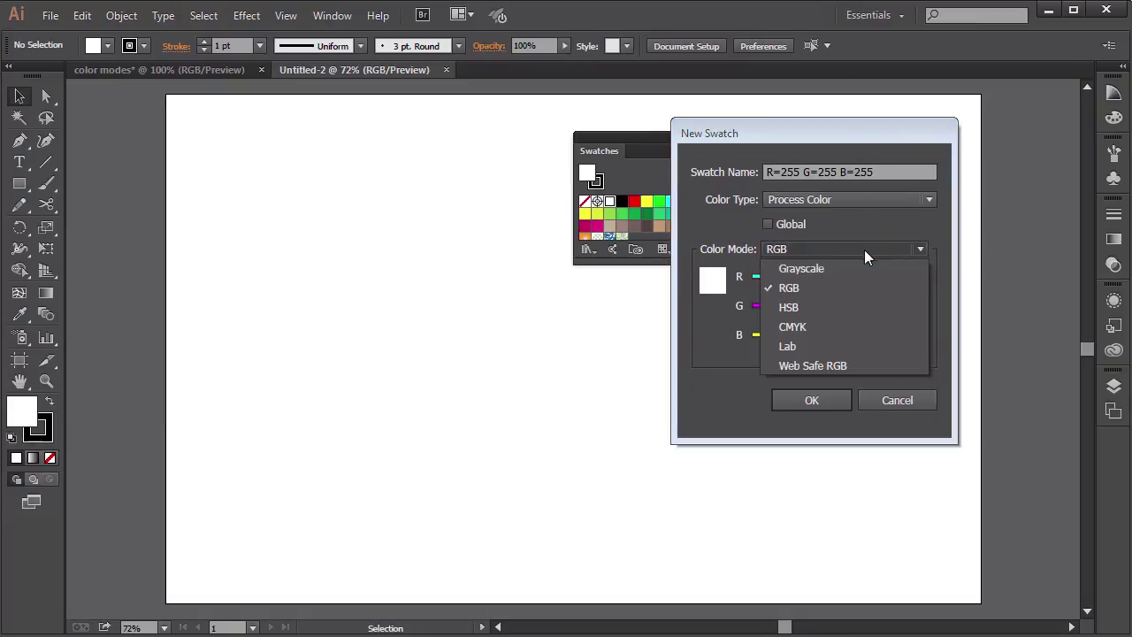
pyautogui.click(801, 266)
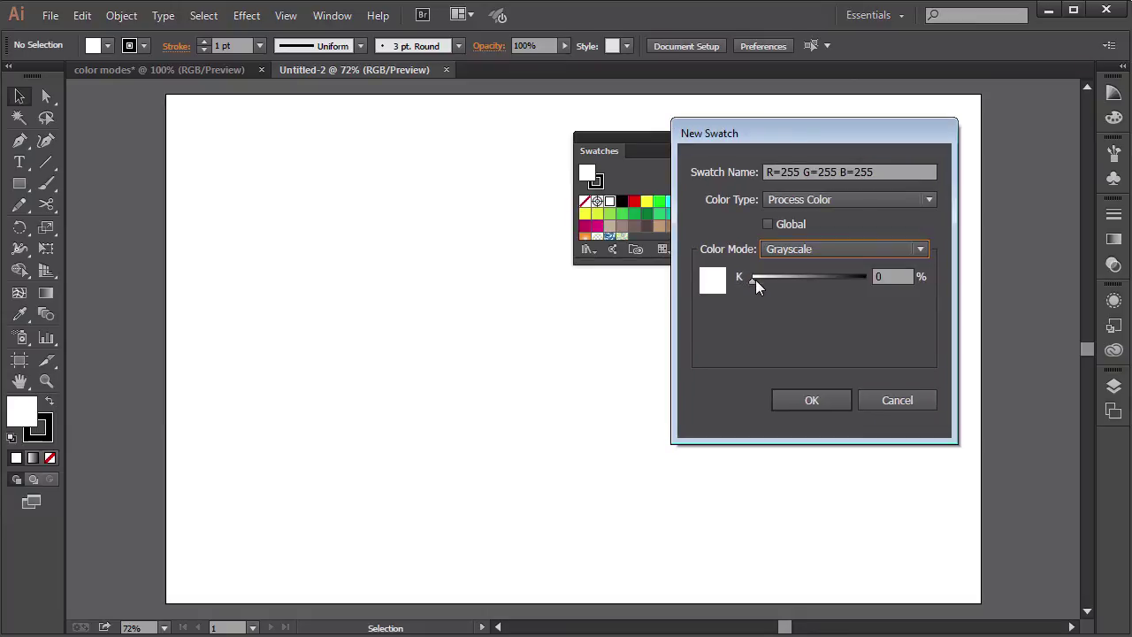
pyautogui.moveTo(755, 280)
pyautogui.mouseDown()
pyautogui.moveTo(872, 281)
pyautogui.moveTo(752, 272)
pyautogui.mouseUp()
# Step: Switch the swatch back to RGB and mix a purple, corrected into gamut as R=132 G=80 B=160
pyautogui.click(918, 249)
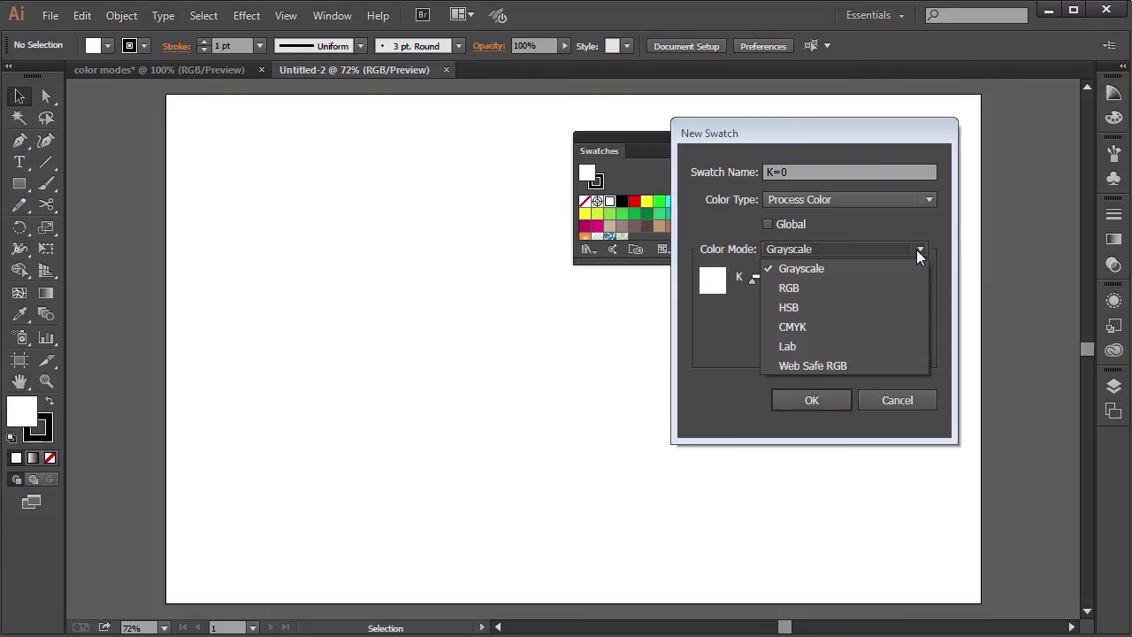
pyautogui.click(809, 286)
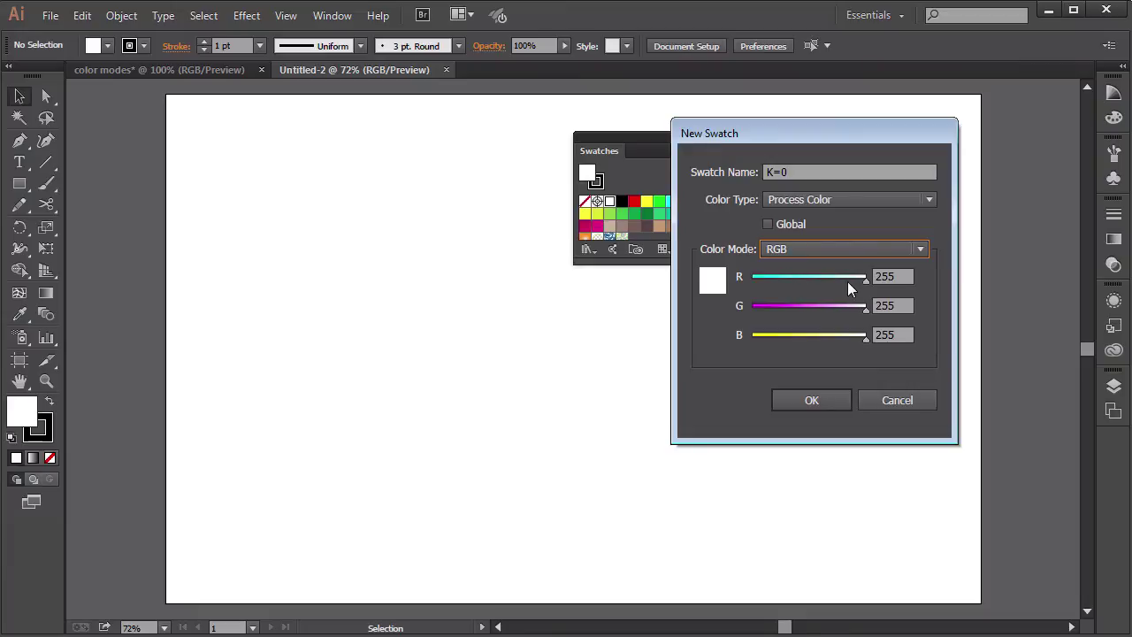
pyautogui.moveTo(862, 279); pyautogui.dragTo(817, 281)
pyautogui.moveTo(865, 310); pyautogui.dragTo(782, 306)
pyautogui.moveTo(865, 338); pyautogui.dragTo(837, 336)
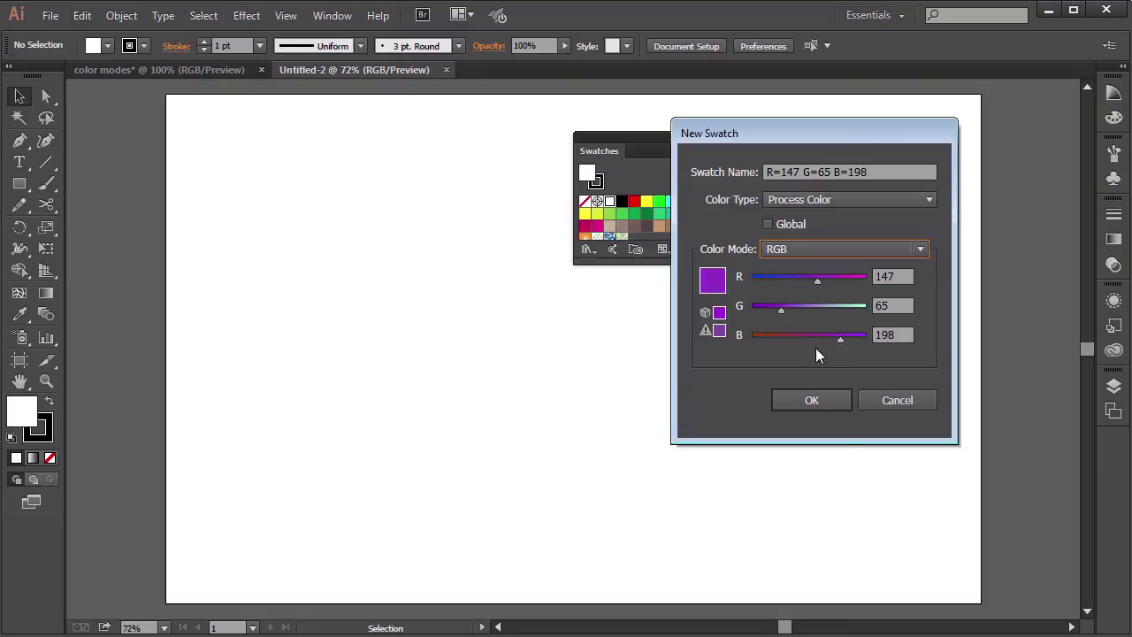
pyautogui.click(706, 332)
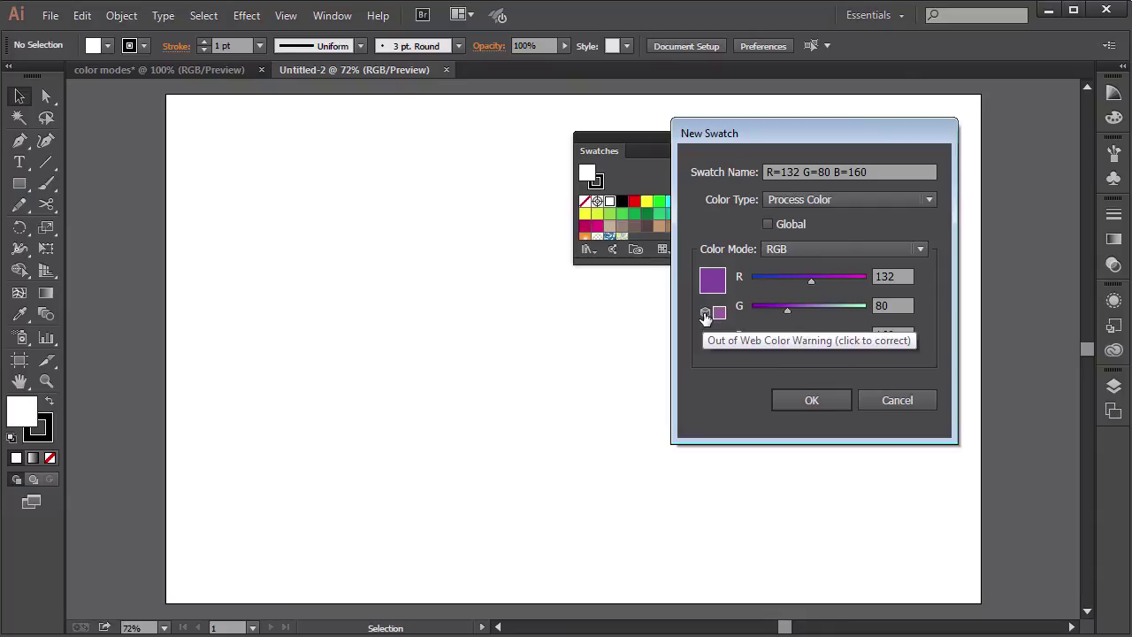
# Step: Snap the purple to the nearest web-safe colour, then view it in HSB and adjust the hue
pyautogui.click(705, 315)
pyautogui.click(915, 249)
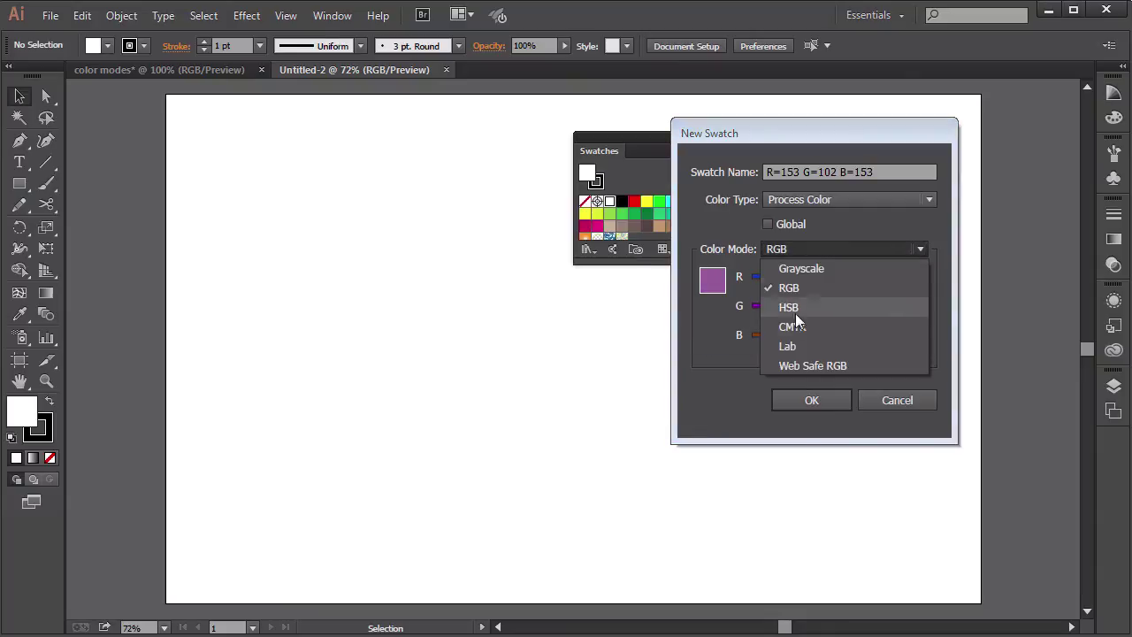
pyautogui.click(790, 309)
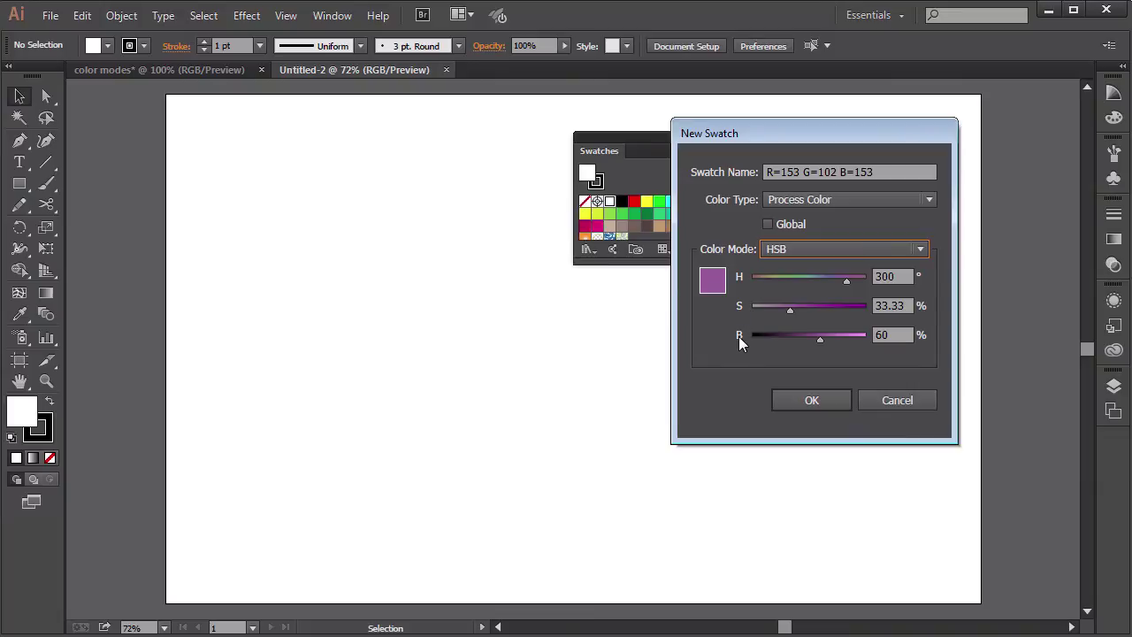
pyautogui.moveTo(843, 280)
pyautogui.mouseDown()
pyautogui.moveTo(781, 277)
pyautogui.moveTo(816, 279)
pyautogui.moveTo(837, 309)
pyautogui.moveTo(862, 312)
pyautogui.moveTo(821, 308)
pyautogui.moveTo(852, 311)
pyautogui.moveTo(861, 335)
pyautogui.moveTo(782, 278)
pyautogui.moveTo(754, 278)
pyautogui.moveTo(844, 281)
pyautogui.mouseUp()
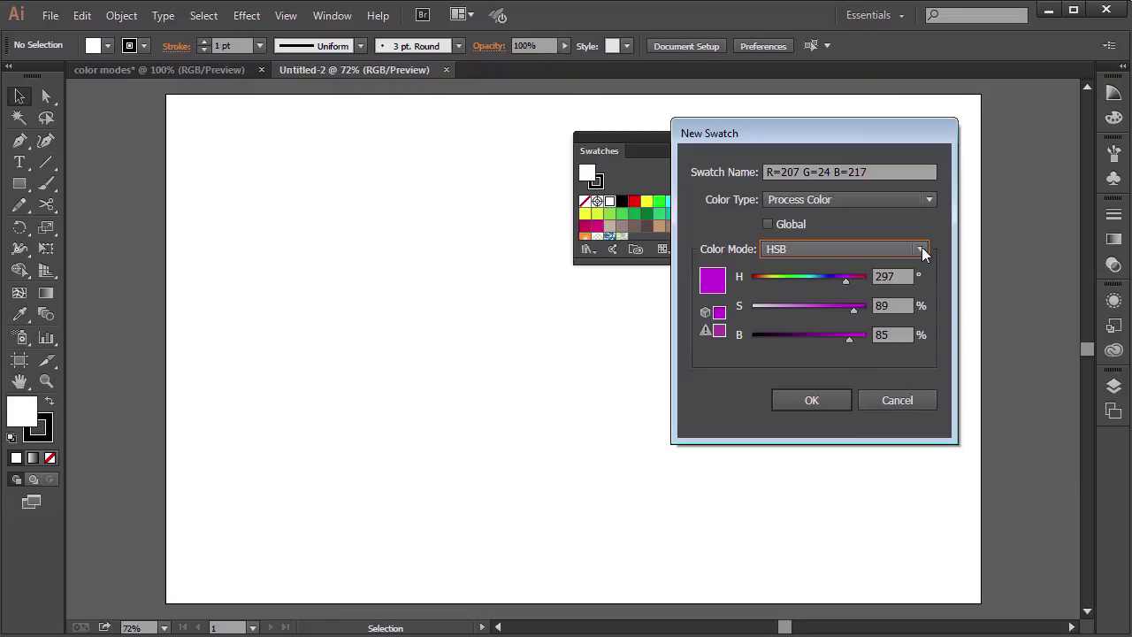
# Step: Switch the swatch to CMYK and adjust C, M and Y down to a pale cyan C=25
pyautogui.click(921, 252)
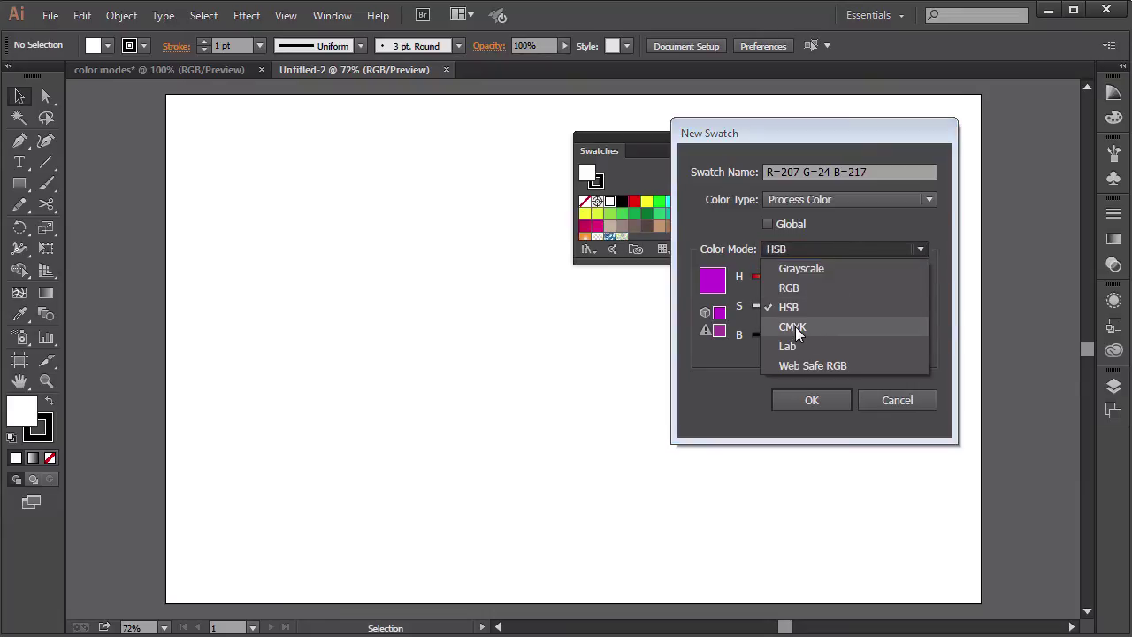
pyautogui.click(796, 327)
pyautogui.moveTo(774, 277); pyautogui.dragTo(752, 279)
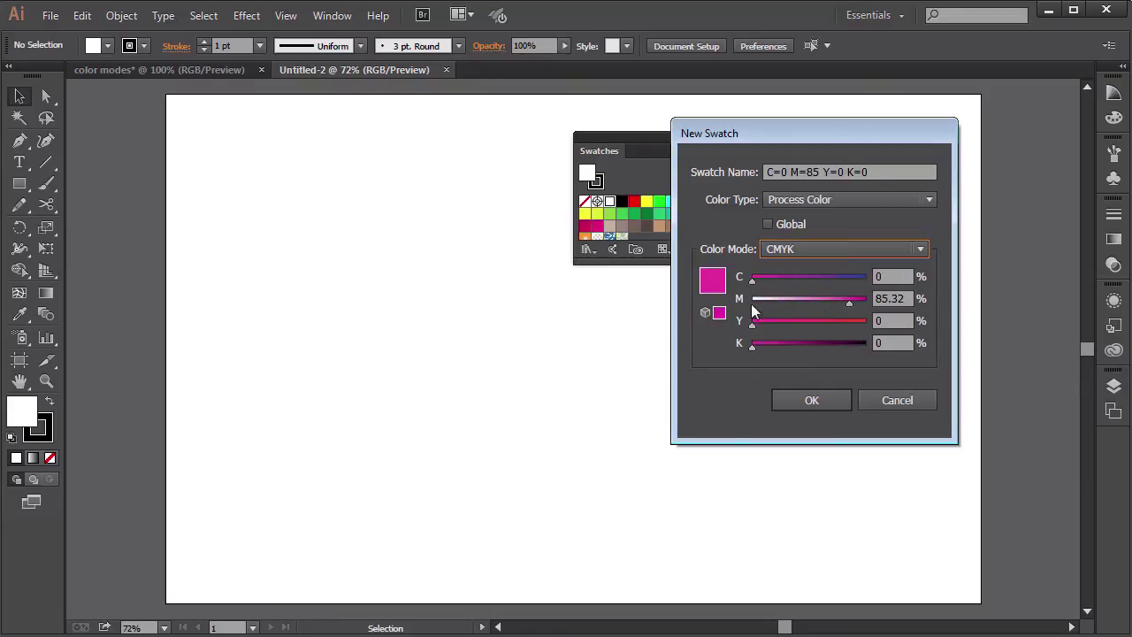
pyautogui.moveTo(849, 301); pyautogui.dragTo(811, 304)
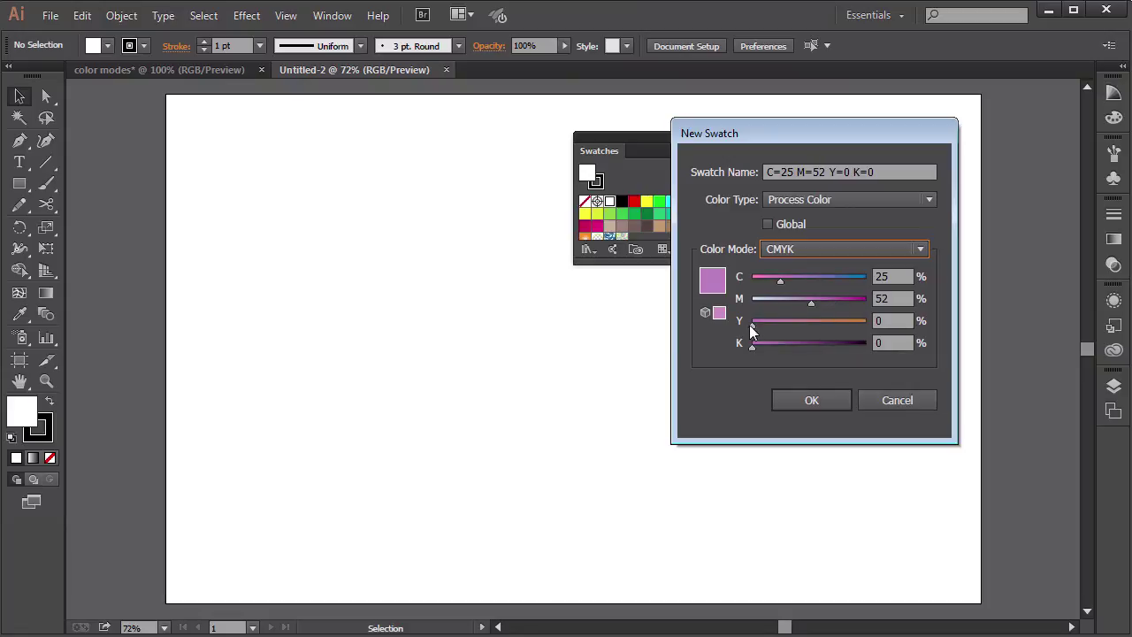
pyautogui.moveTo(752, 324)
pyautogui.mouseDown()
pyautogui.moveTo(835, 325)
pyautogui.moveTo(750, 324)
pyautogui.mouseUp()
pyautogui.moveTo(812, 299); pyautogui.dragTo(742, 281)
# Step: Switch the swatch to Lab mode and try different a and lightness values
pyautogui.click(823, 248)
pyautogui.click(784, 345)
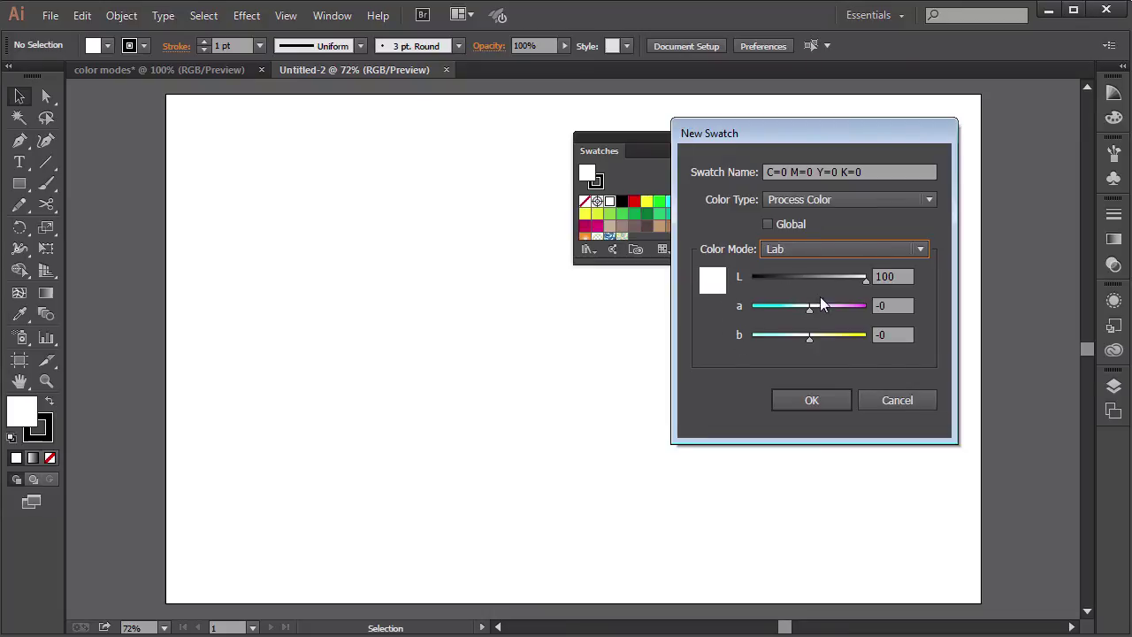
pyautogui.moveTo(817, 307); pyautogui.dragTo(800, 340)
pyautogui.moveTo(861, 280)
pyautogui.mouseDown()
pyautogui.moveTo(766, 276)
pyautogui.moveTo(869, 276)
pyautogui.mouseUp()
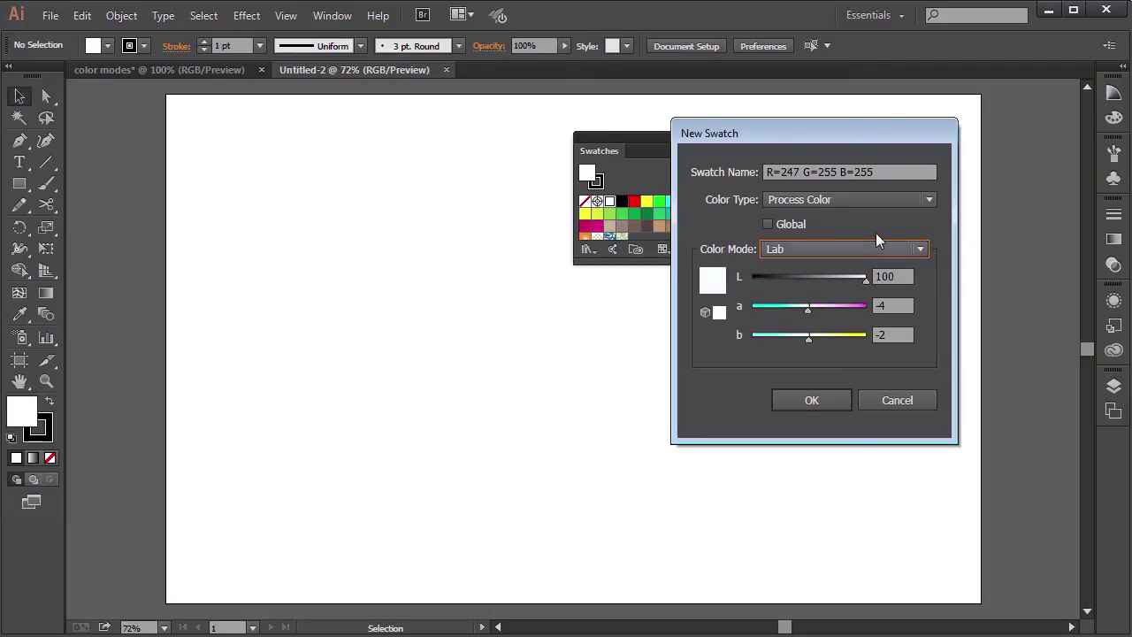
# Step: In Web Safe RGB mode, set the swatch to sky blue R=0 G=153 B=255 (00 99 FF)
pyautogui.click(920, 251)
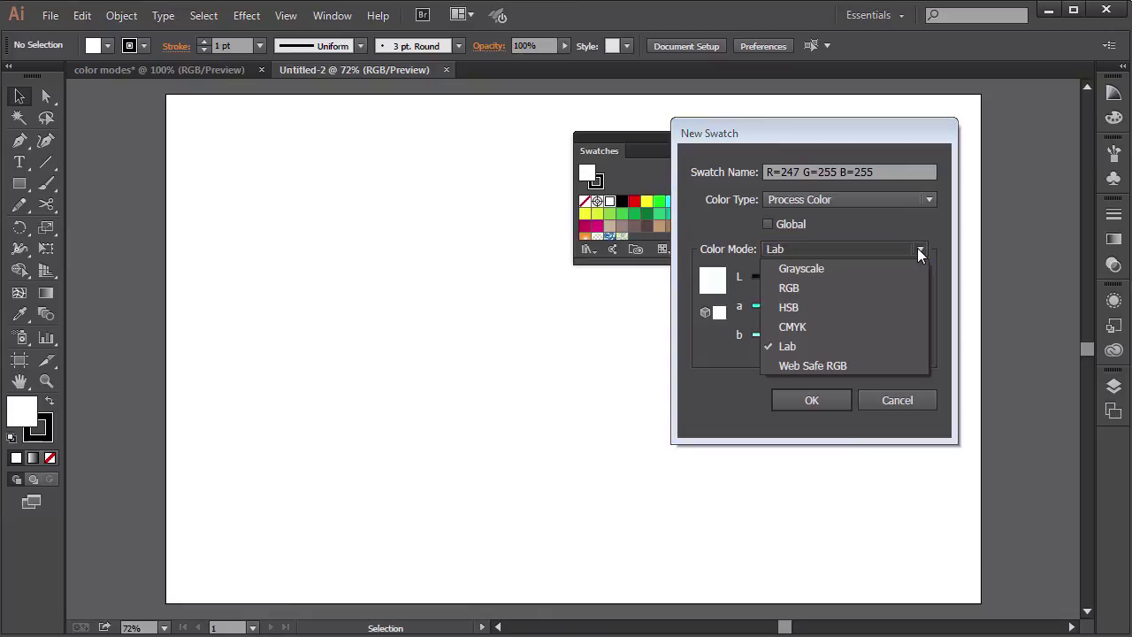
pyautogui.click(814, 363)
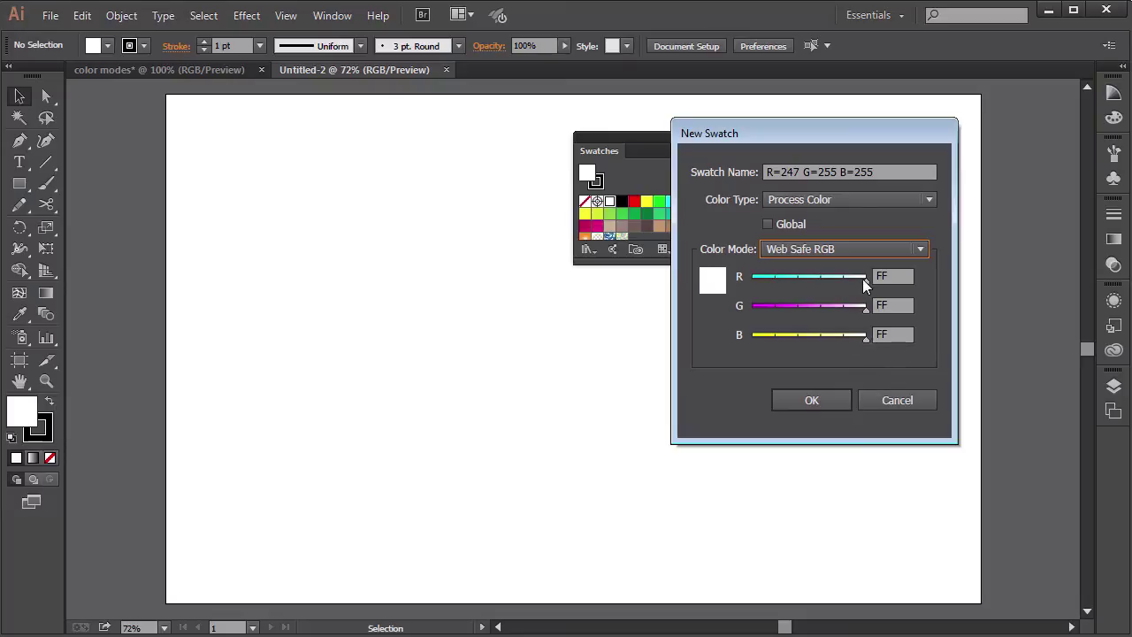
pyautogui.moveTo(863, 279); pyautogui.dragTo(752, 277)
pyautogui.moveTo(866, 308); pyautogui.dragTo(814, 309)
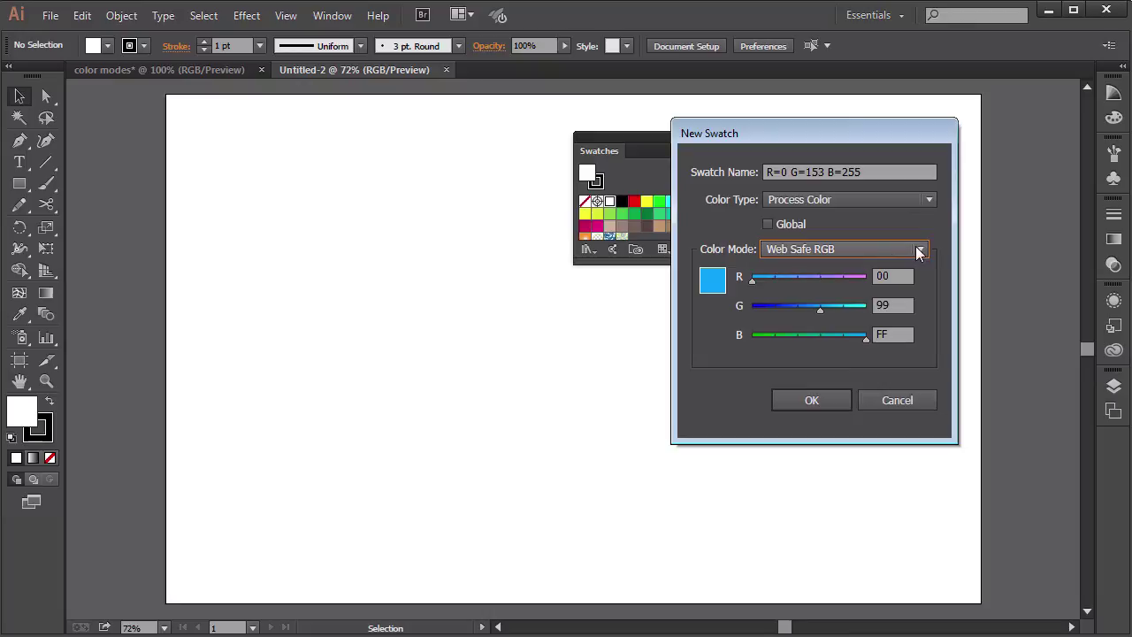
pyautogui.click(858, 250)
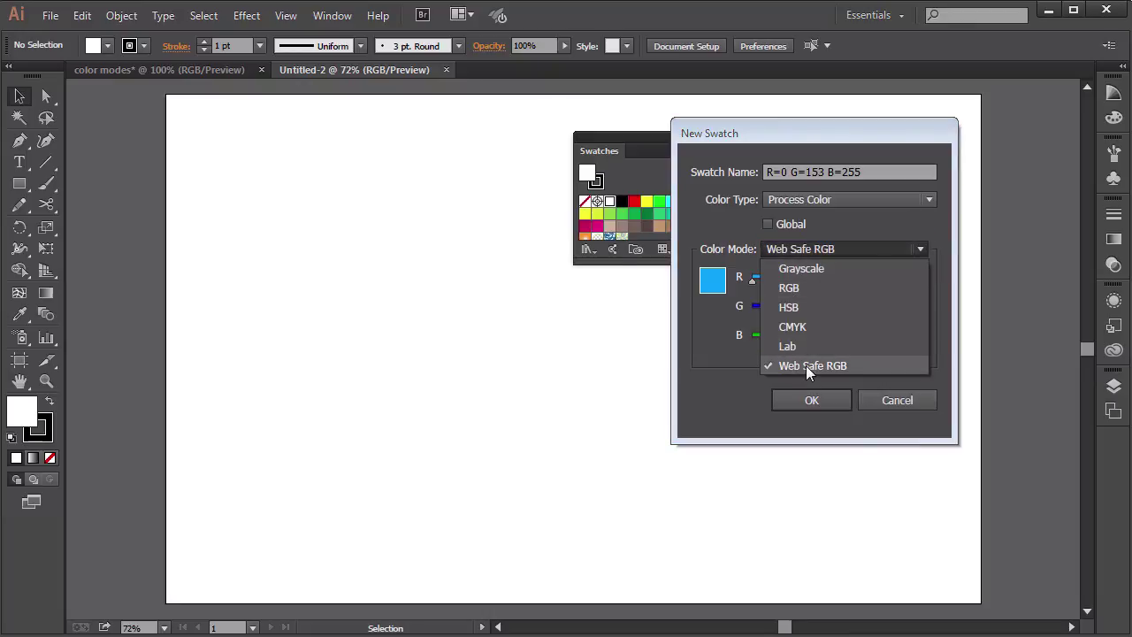
# Step: Cancel the new swatch, switch to the color modes document, and move Swatches to the upper right
pyautogui.click(892, 412)
pyautogui.click(893, 402)
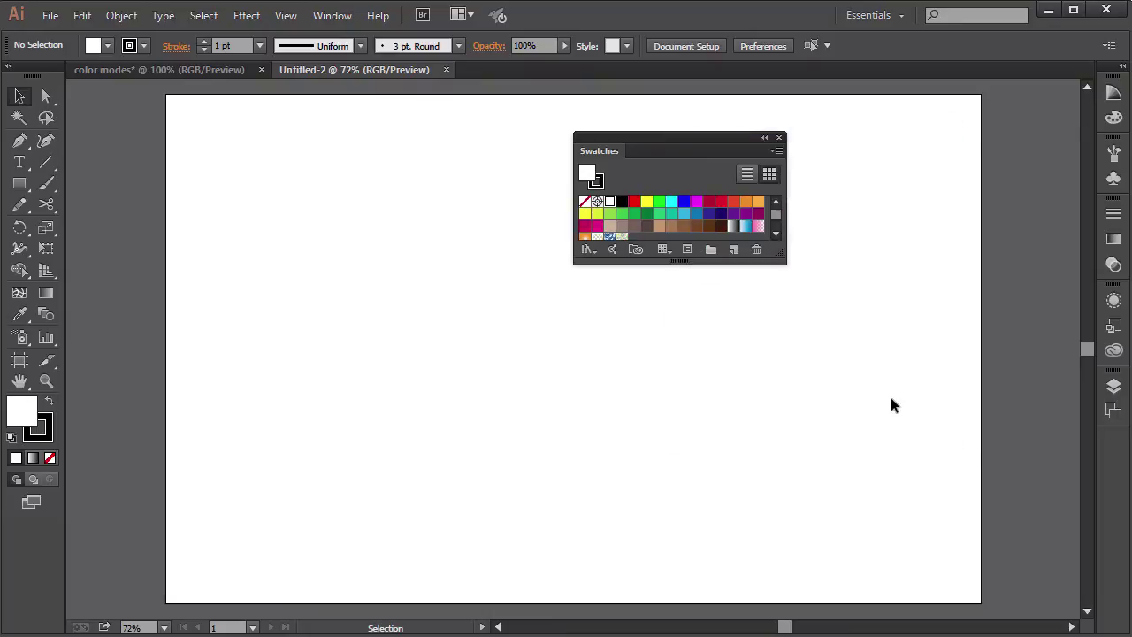
pyautogui.moveTo(690, 140); pyautogui.dragTo(767, 212)
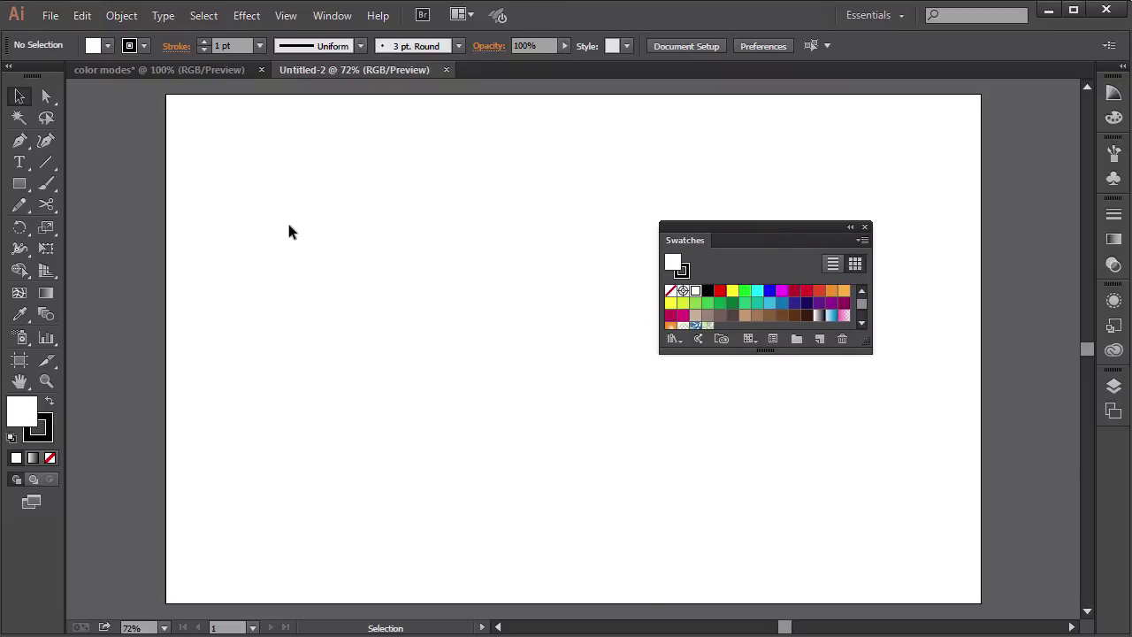
pyautogui.click(197, 71)
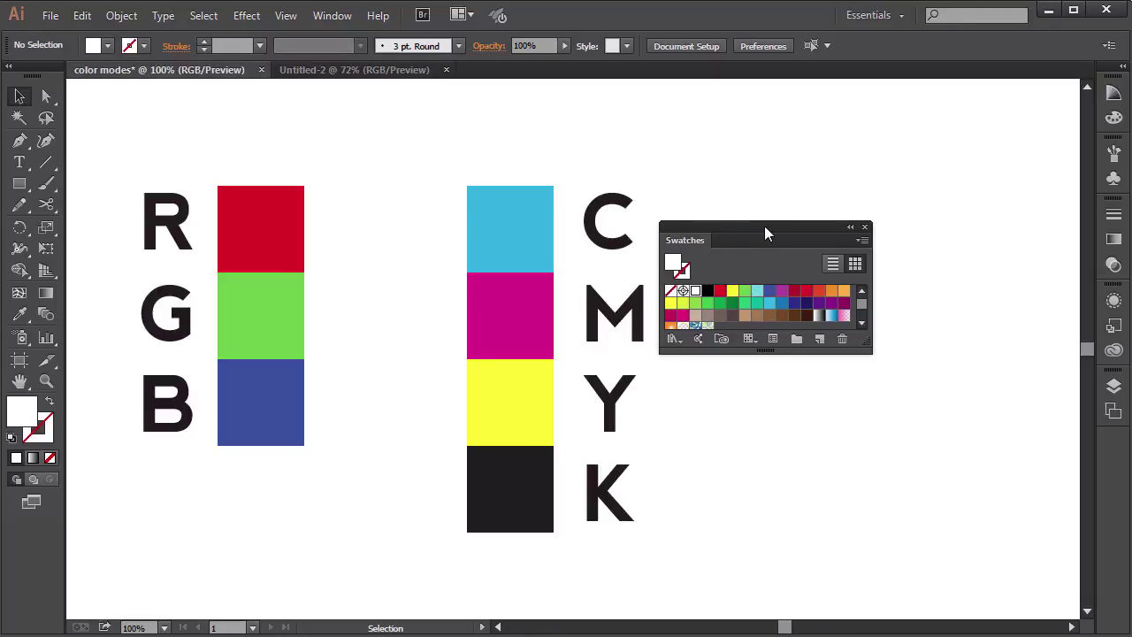
pyautogui.moveTo(764, 226); pyautogui.dragTo(916, 142)
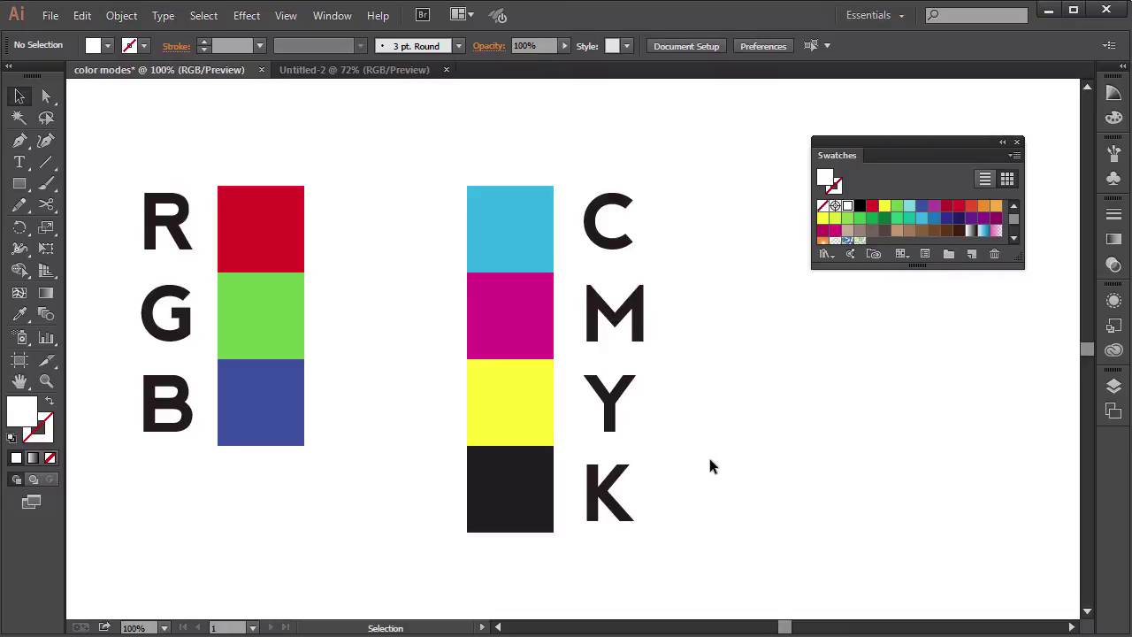